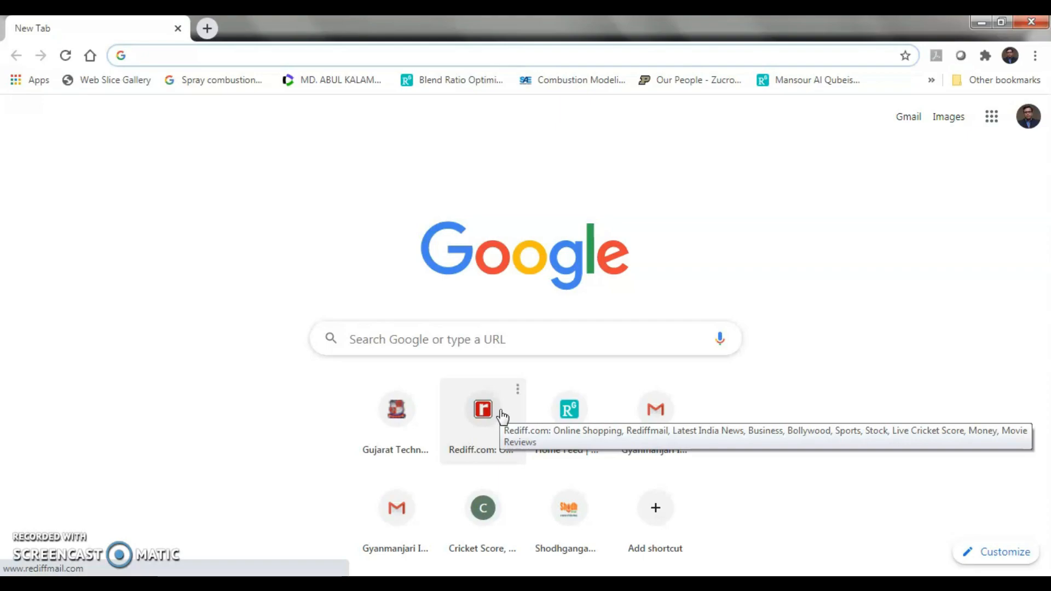
Open the virtual lab site vlab.amrita.edu and go to its Physical Sciences labs.
type("vla")
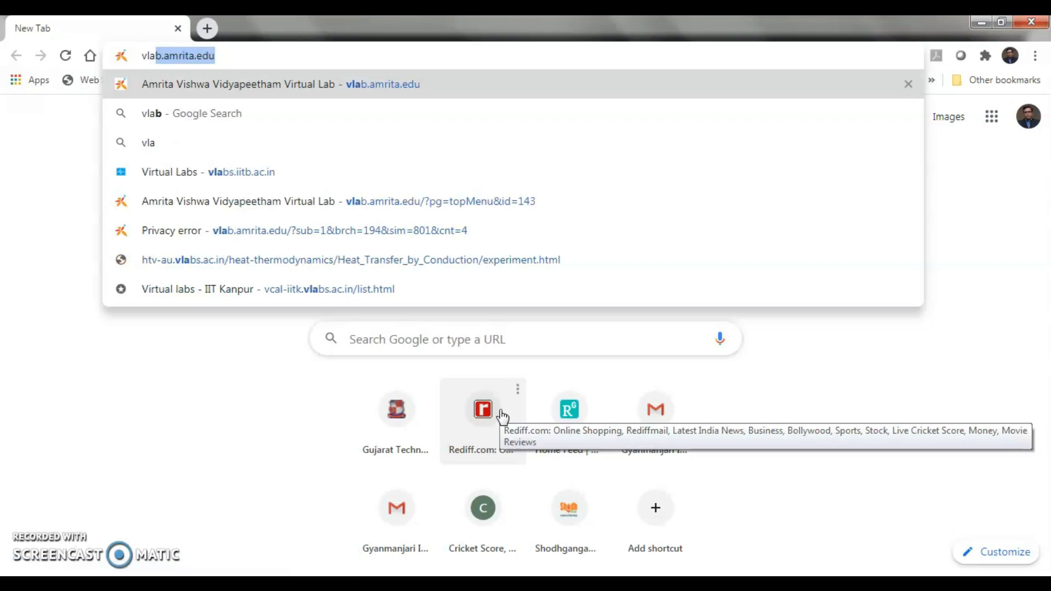
key("Return")
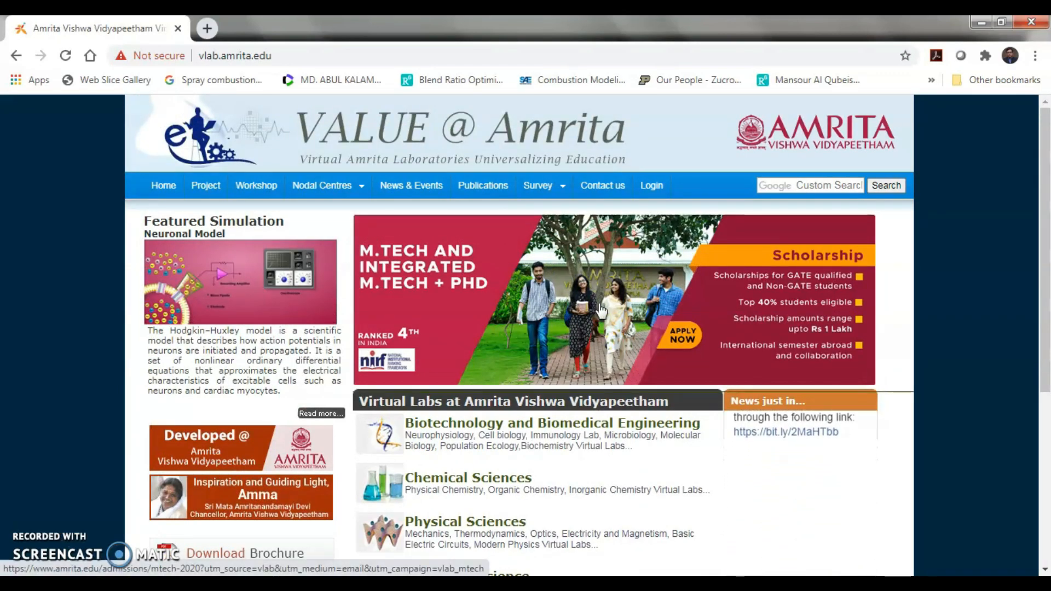
scroll(600, 310, "down", 4)
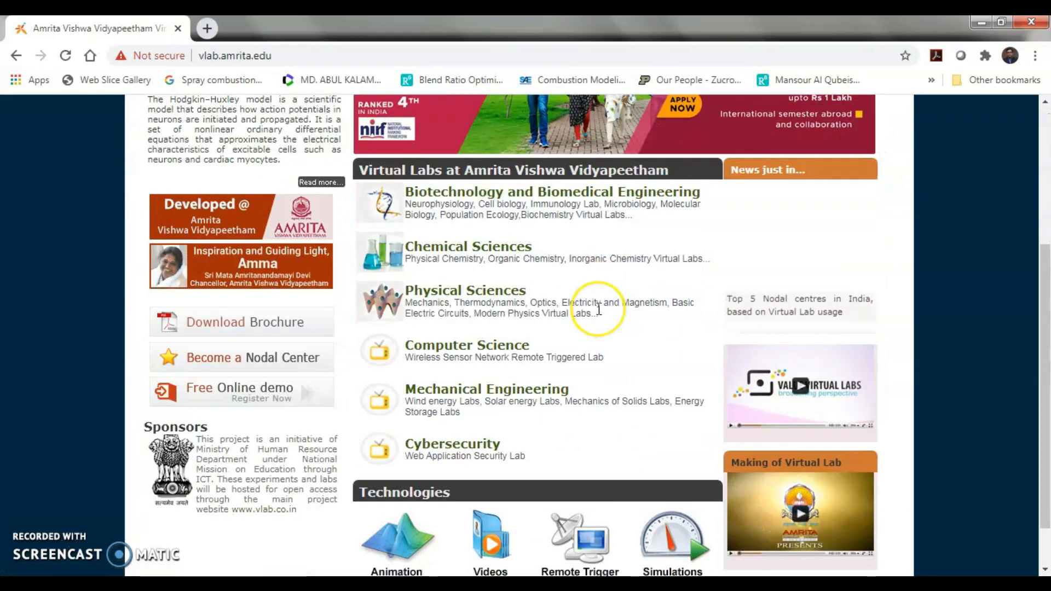
left_click(510, 296)
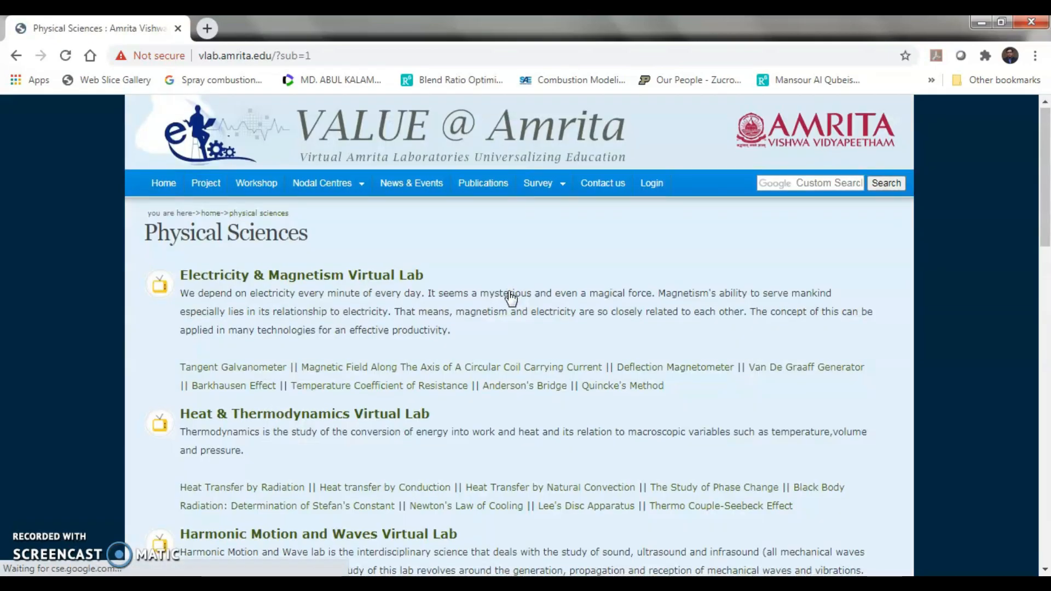
Open the Heat transfer by Conduction experiment in the Heat & Thermodynamics Virtual Lab.
scroll(510, 295, "down", 3)
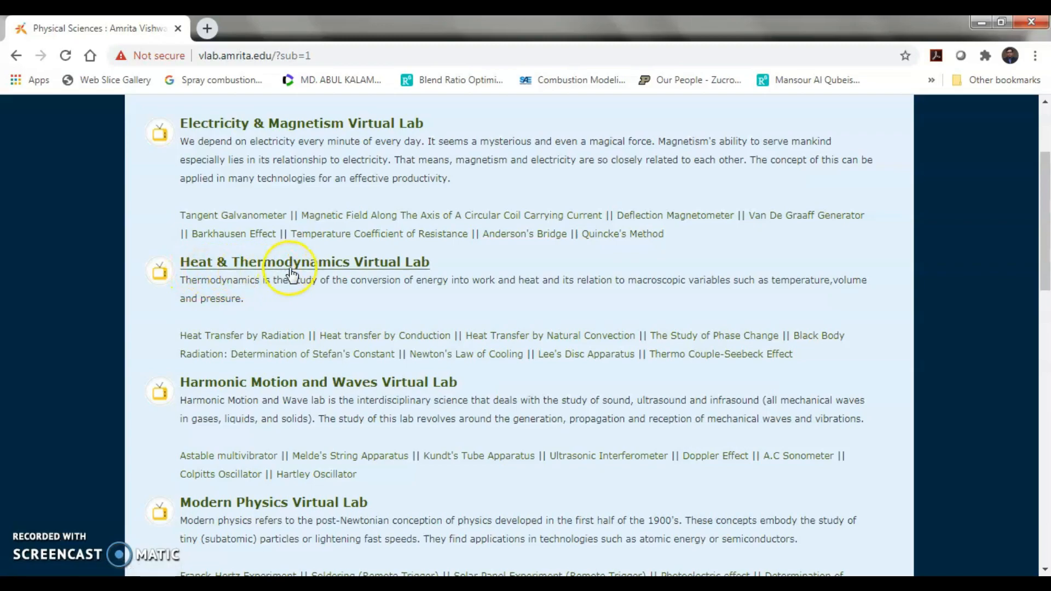
left_click(375, 266)
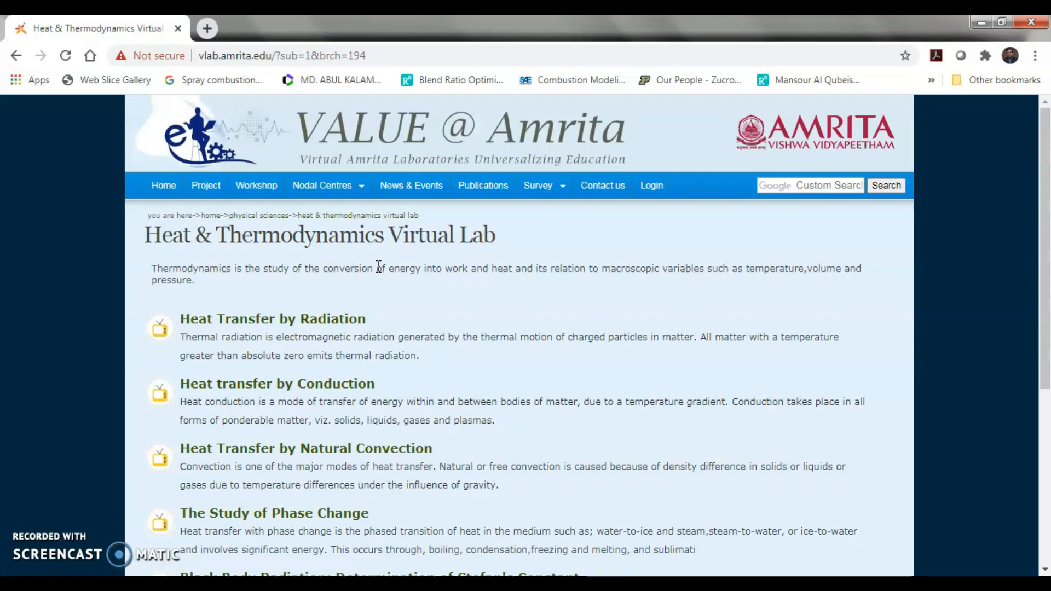
scroll(379, 266, "down", 1)
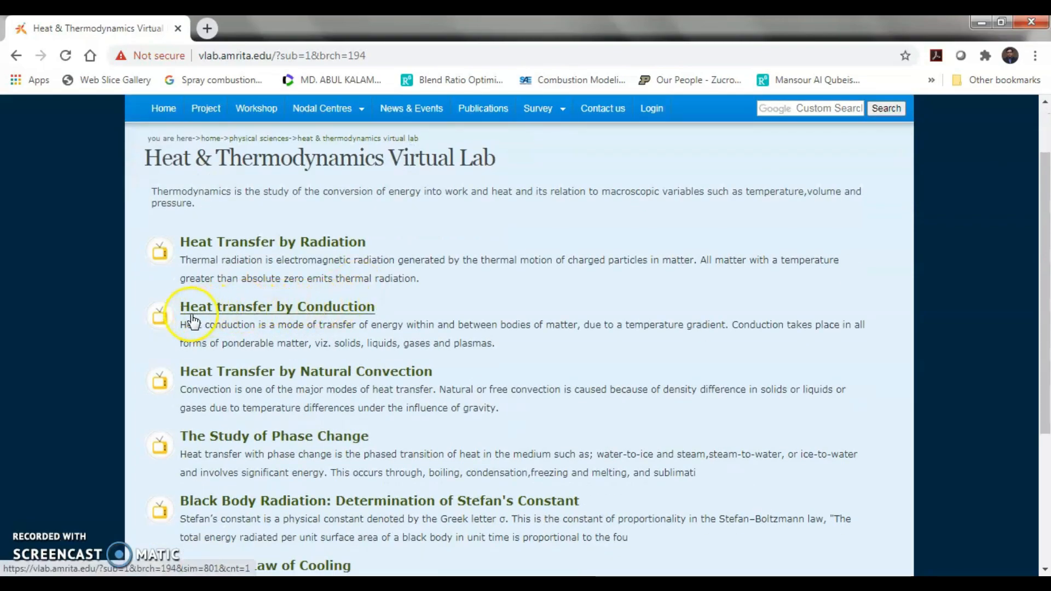
left_click(339, 314)
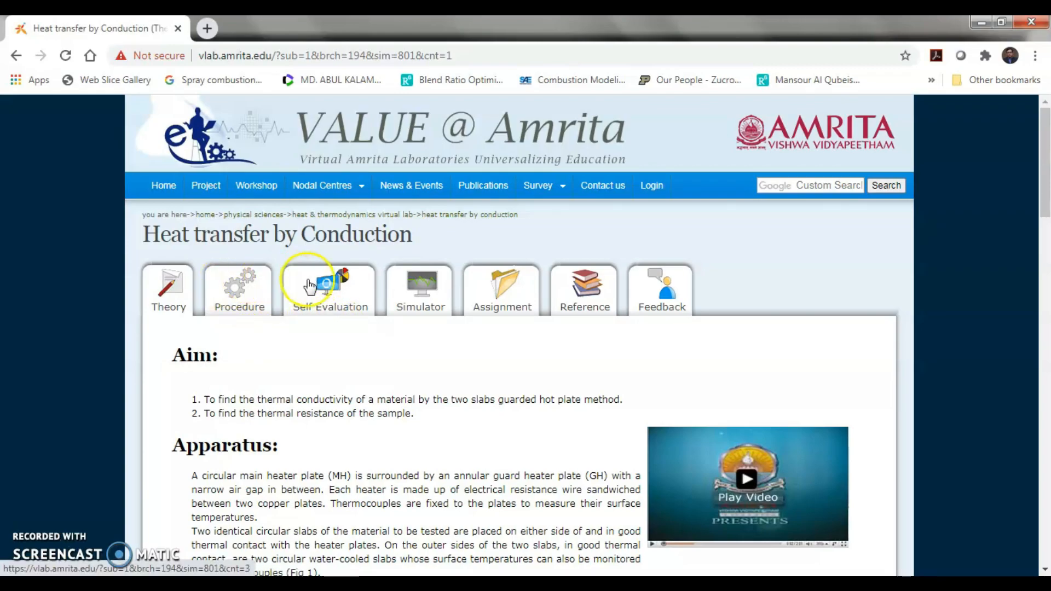
Read through the experiment's aim, apparatus, theory and applications.
scroll(403, 317, "down", 3)
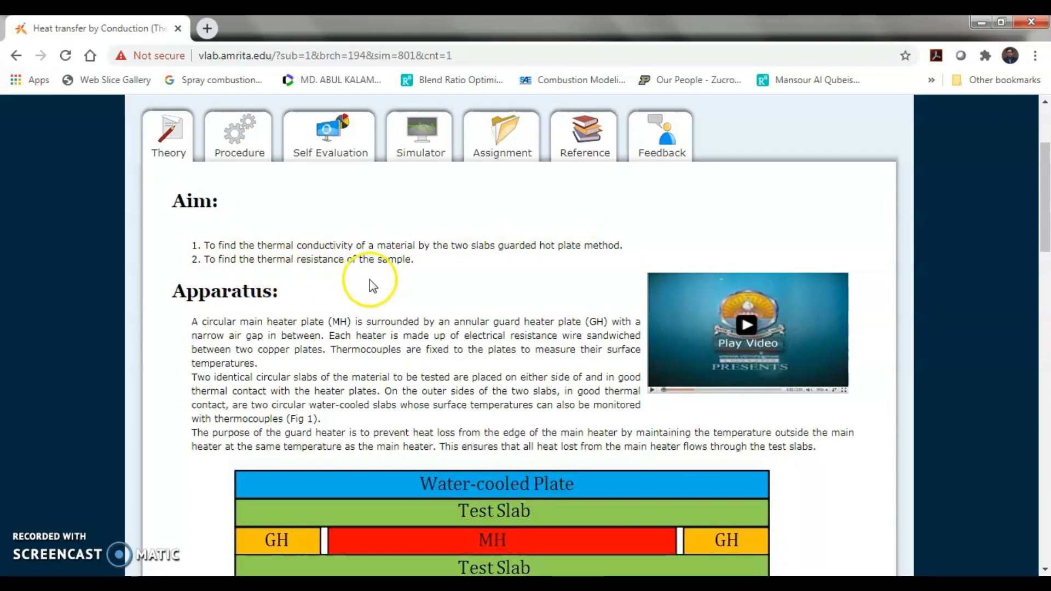
scroll(417, 282, "down", 5)
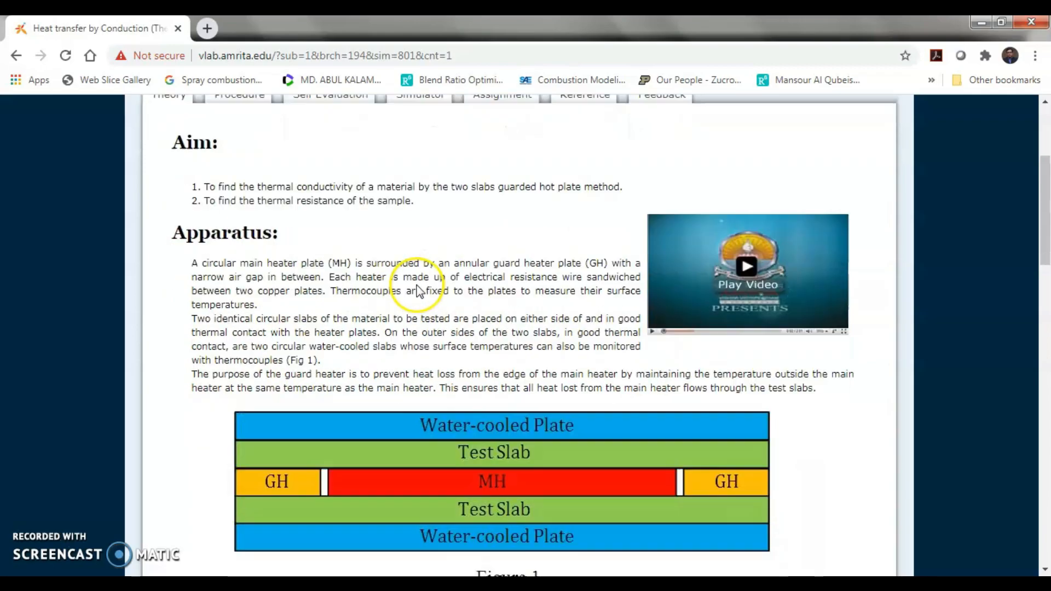
scroll(416, 283, "up", 1)
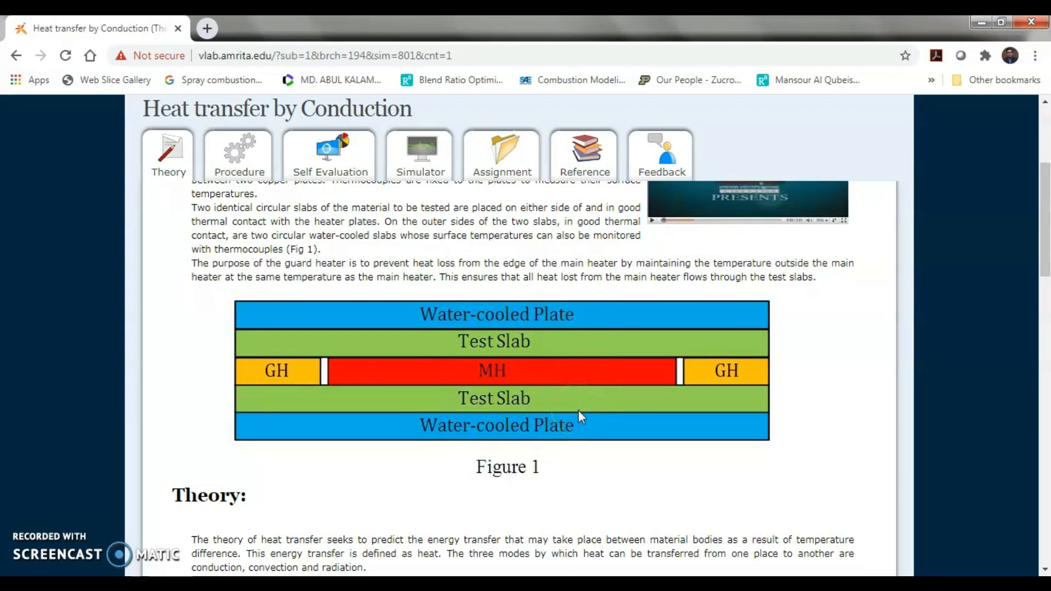
scroll(578, 411, "down", 4)
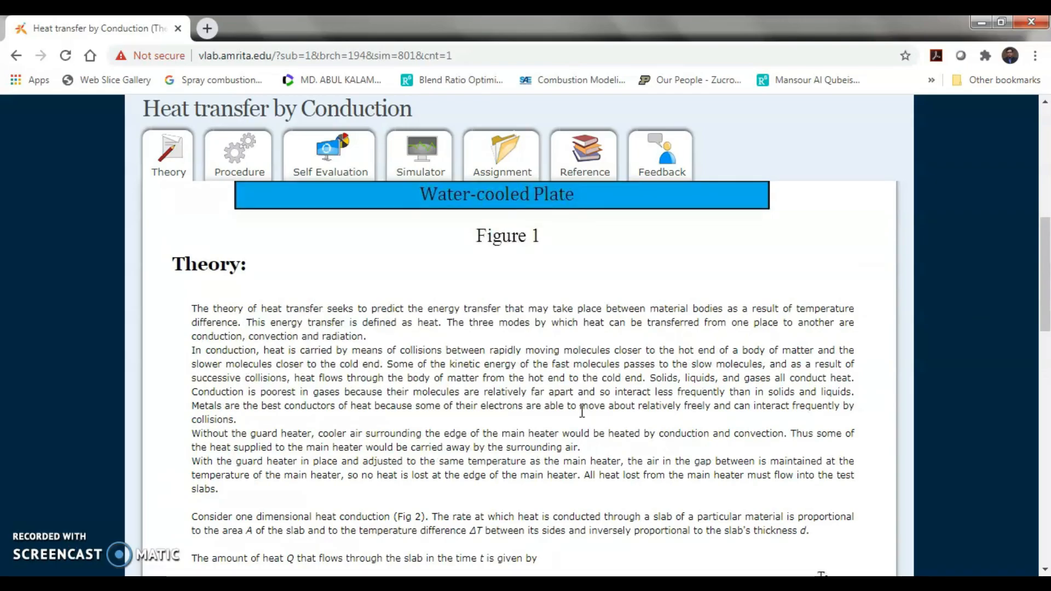
scroll(582, 411, "down", 10)
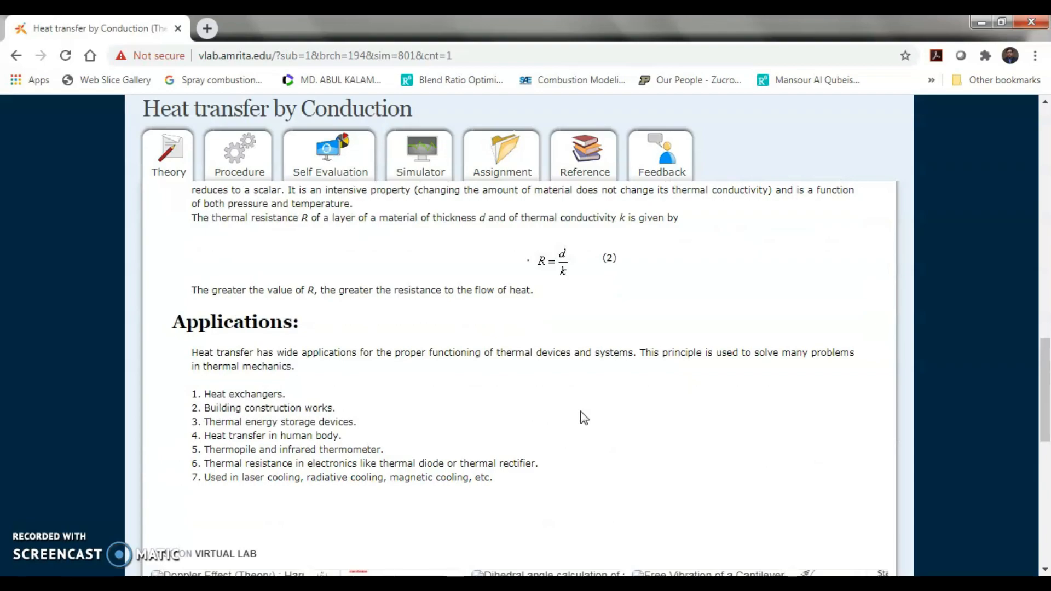
scroll(583, 417, "down", 1)
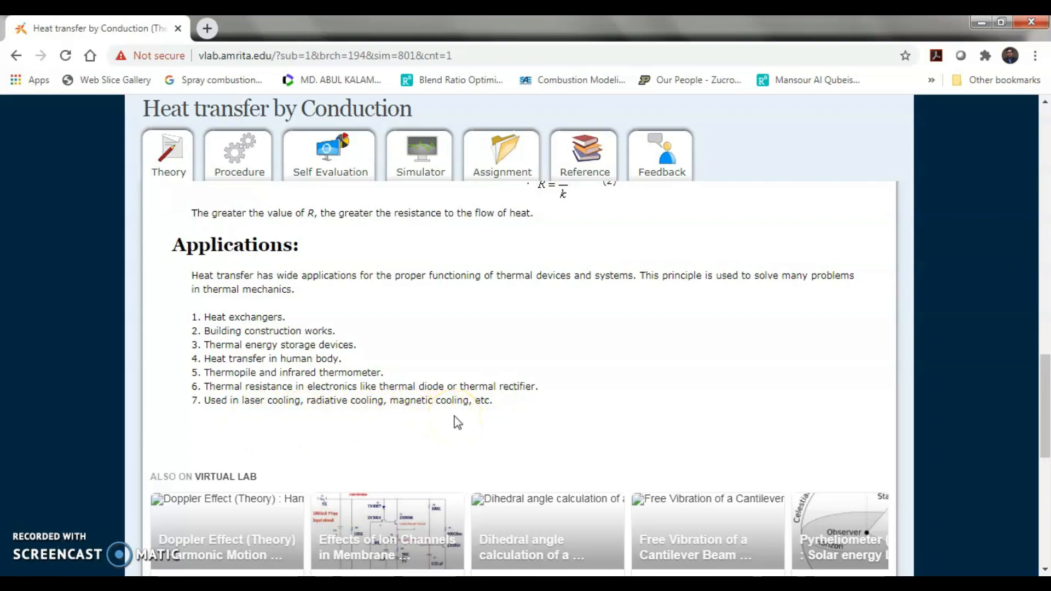
scroll(457, 421, "up", 12)
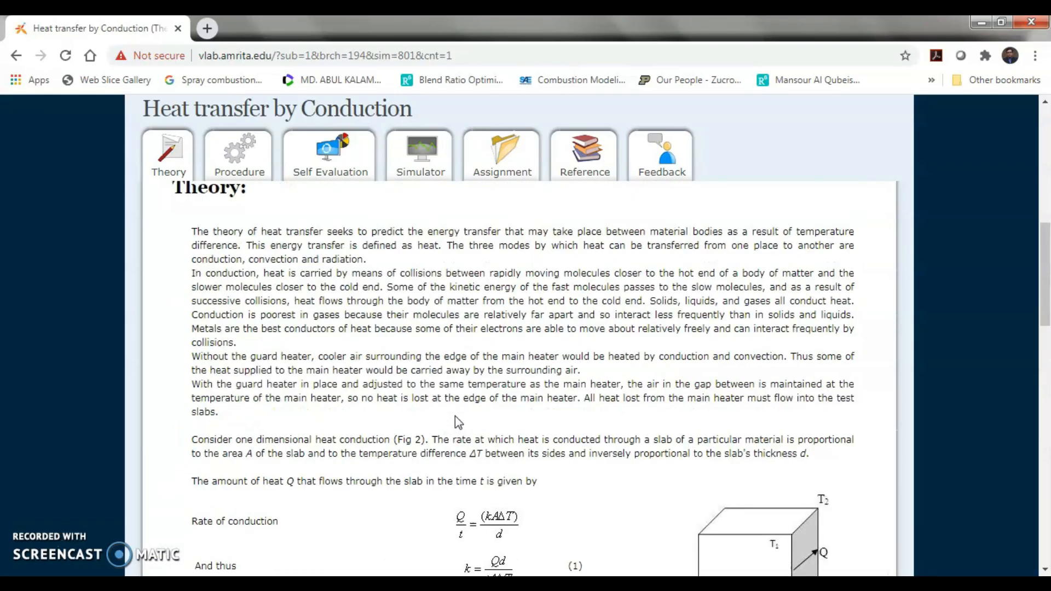
scroll(455, 416, "up", 10)
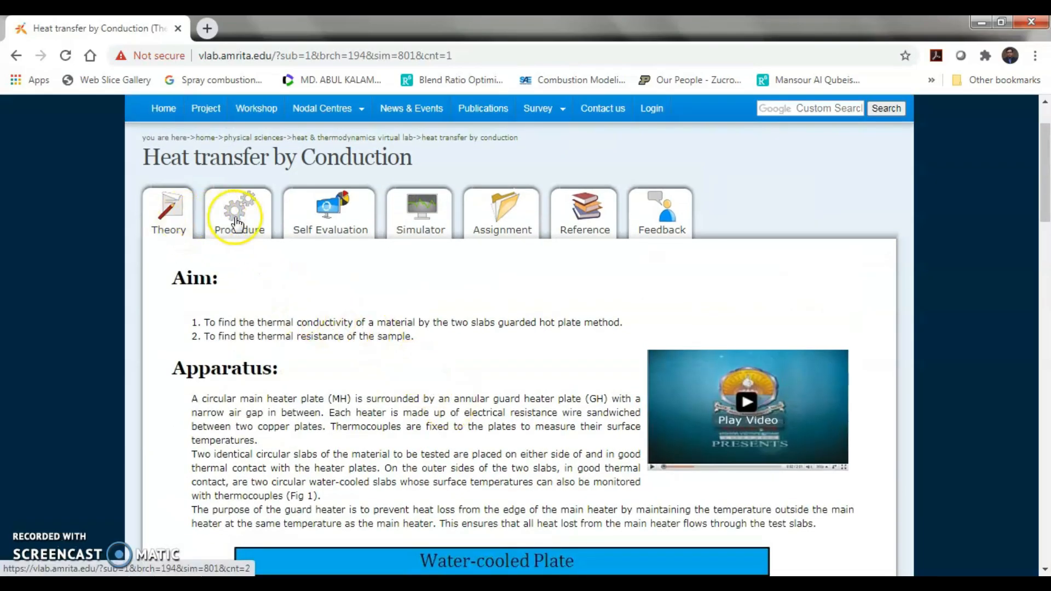
Open the experiment's procedure and read the simulator controls and the simulation procedure.
left_click(244, 210)
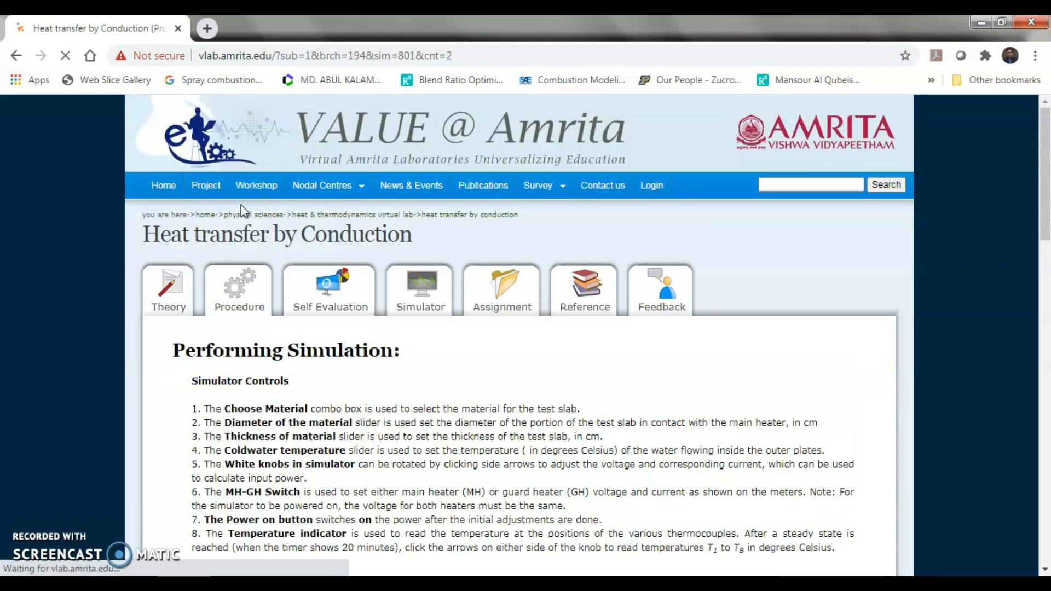
left_click(80, 526)
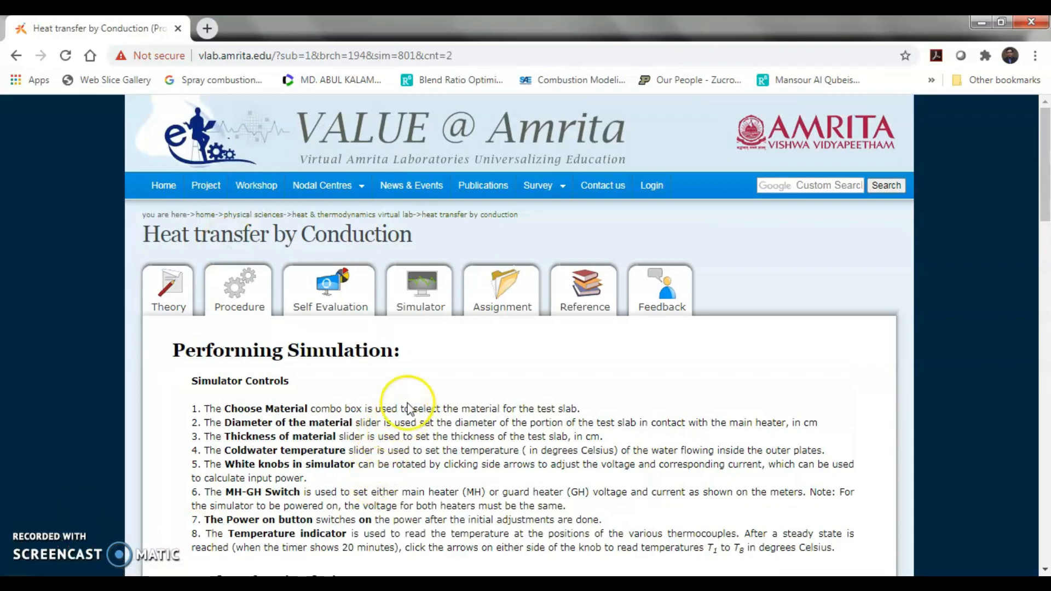
scroll(422, 398, "down", 1)
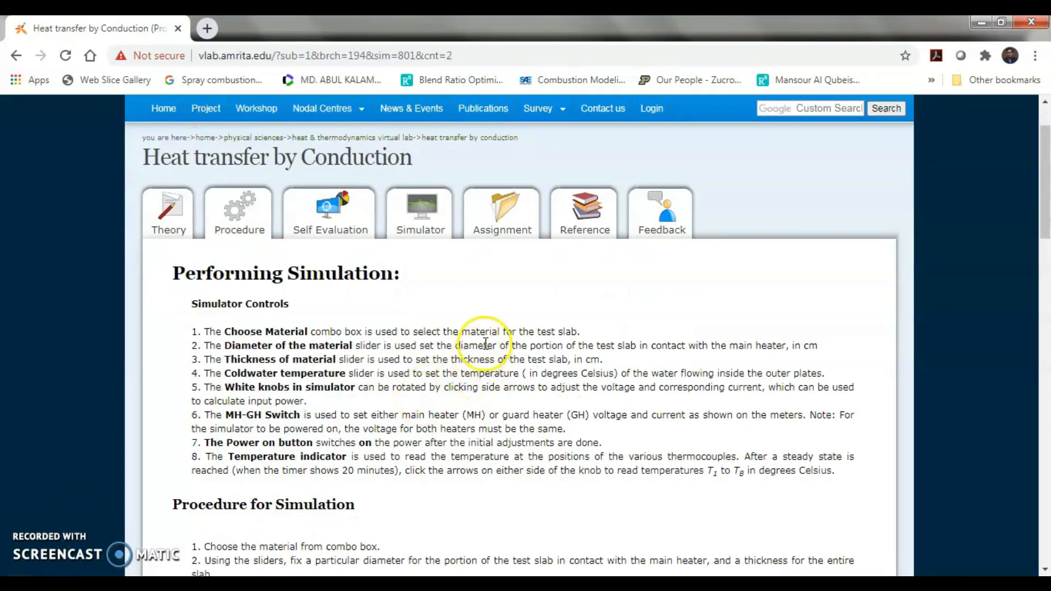
scroll(470, 341, "down", 1)
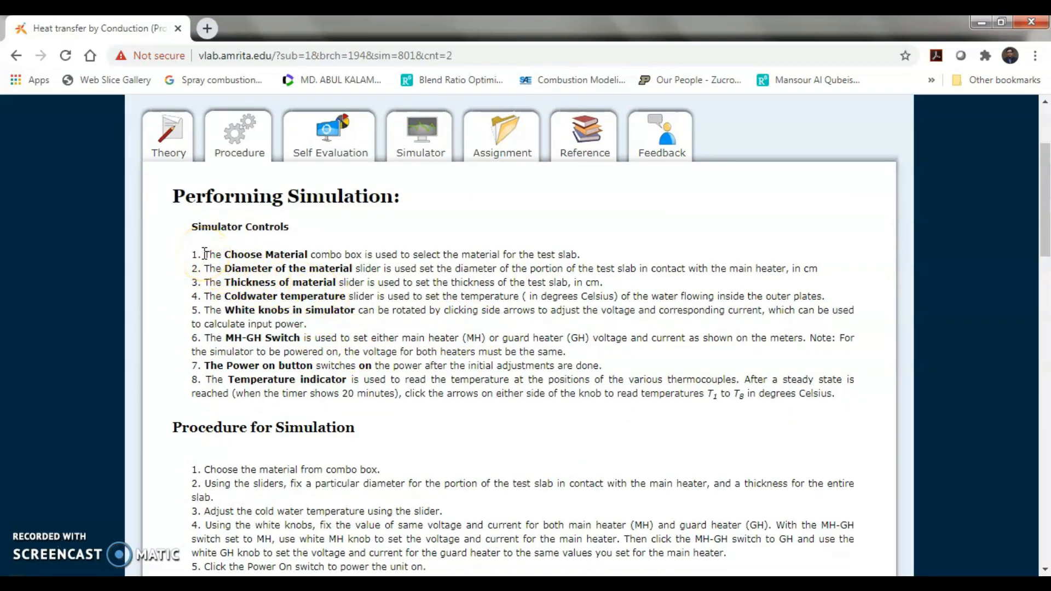
left_click_drag(204, 254, 340, 251)
left_click(339, 253)
Open the experiment's self evaluation and look through its multiple-choice questions.
left_click(347, 157)
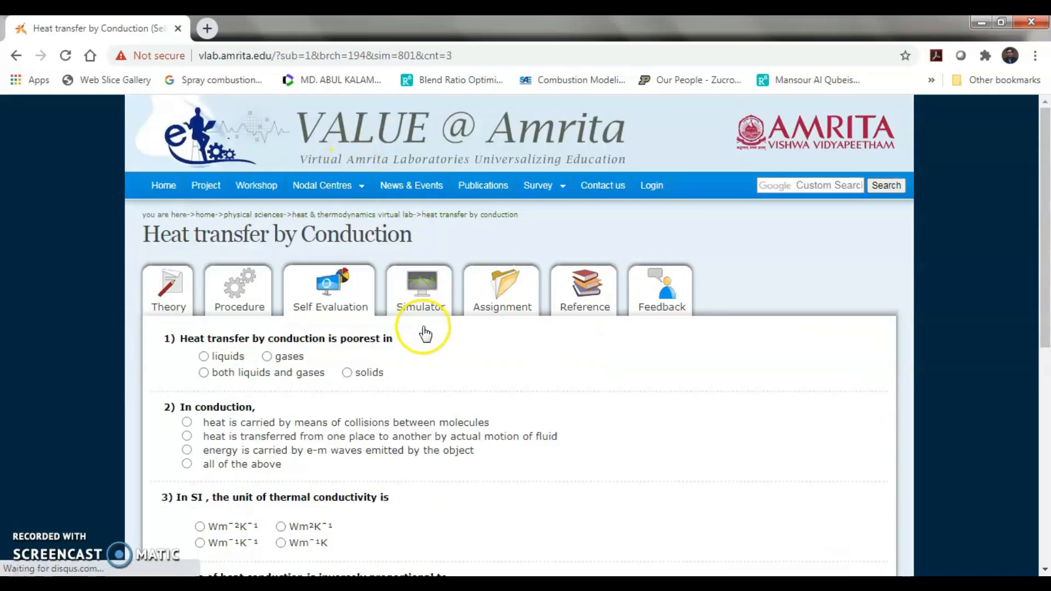
scroll(576, 490, "down", 6)
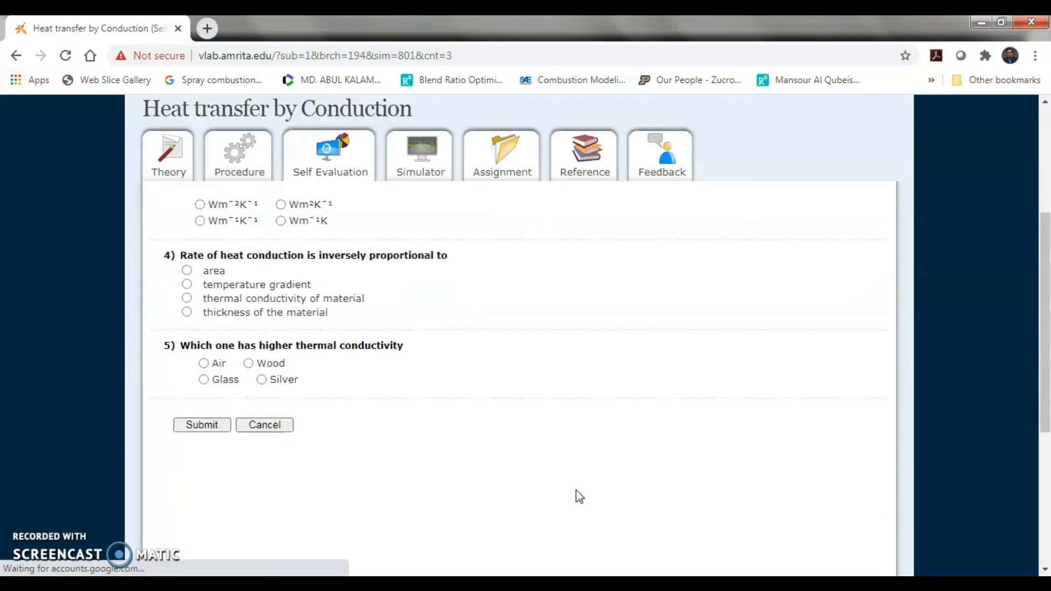
scroll(576, 490, "up", 1)
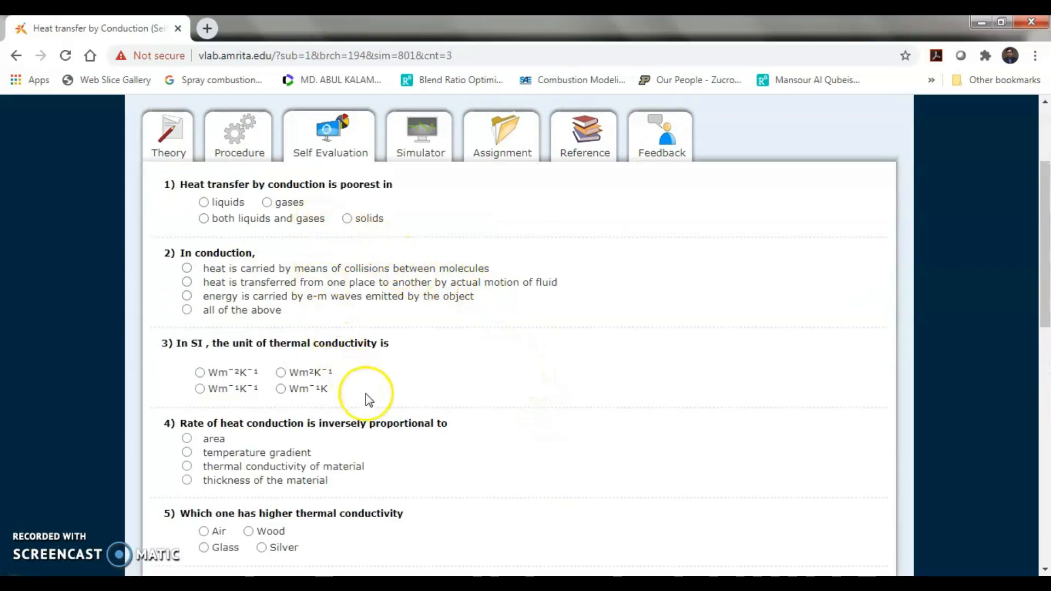
scroll(392, 422, "down", 3)
scroll(391, 422, "up", 4)
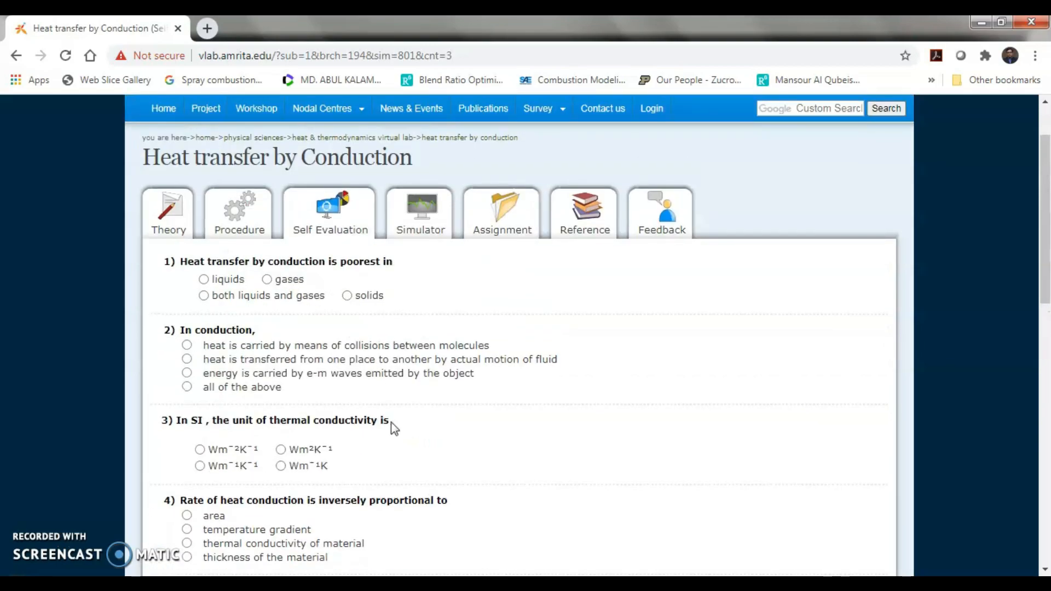
scroll(391, 422, "down", 1)
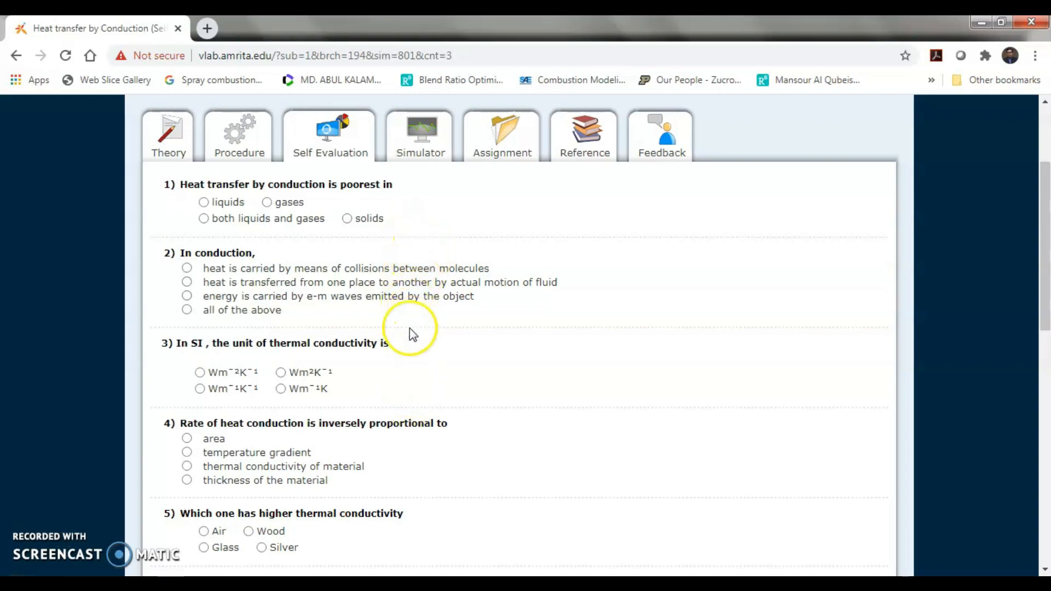
Open the experiment's simulator and set the site's Flash permission to Allow, reloading the page to apply it.
left_click(425, 151)
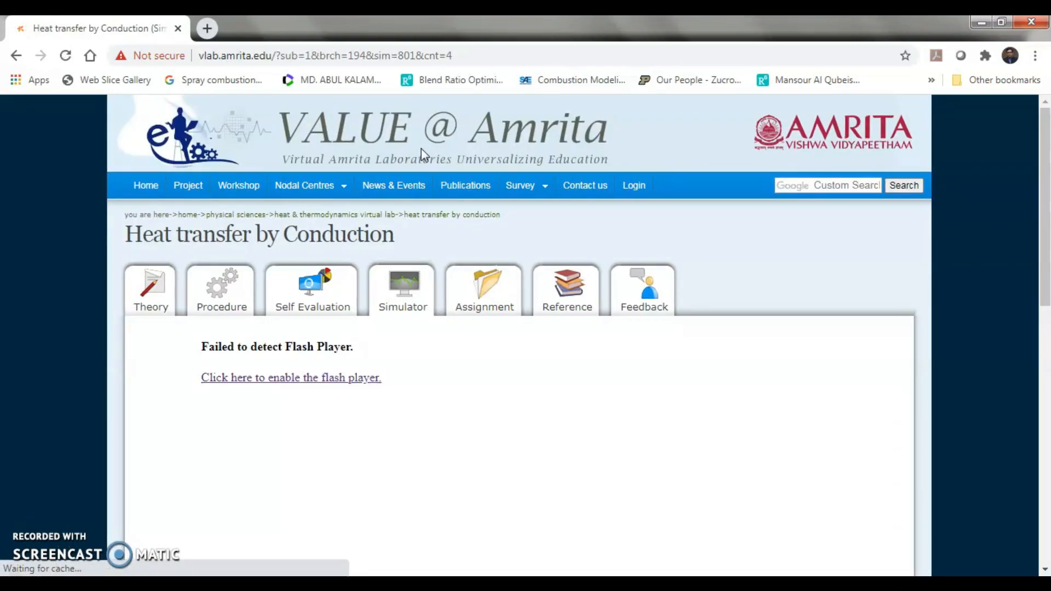
scroll(263, 273, "down", 1)
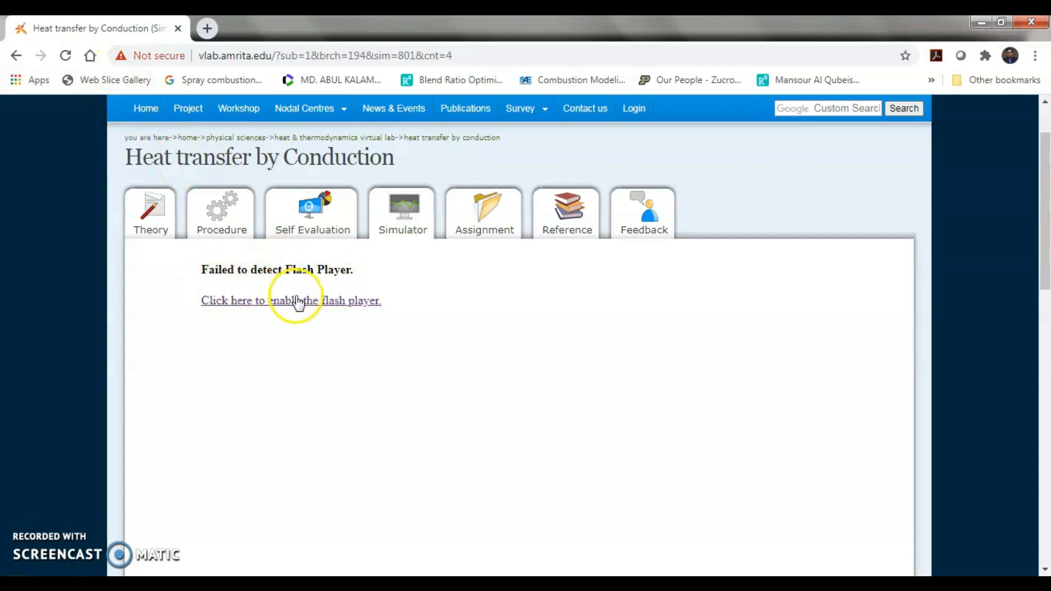
left_click(121, 59)
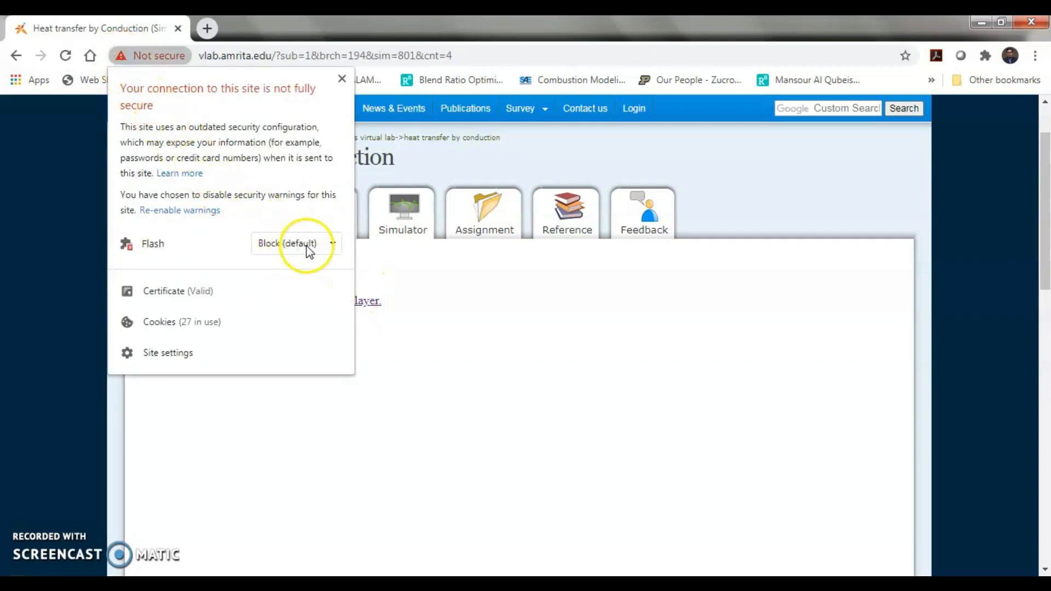
left_click(310, 247)
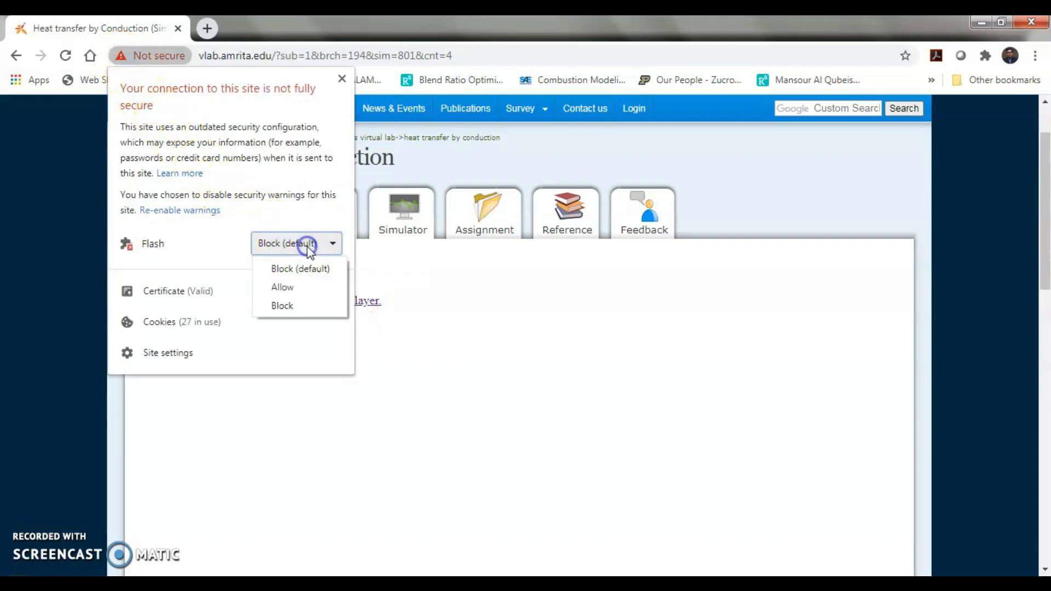
left_click(308, 284)
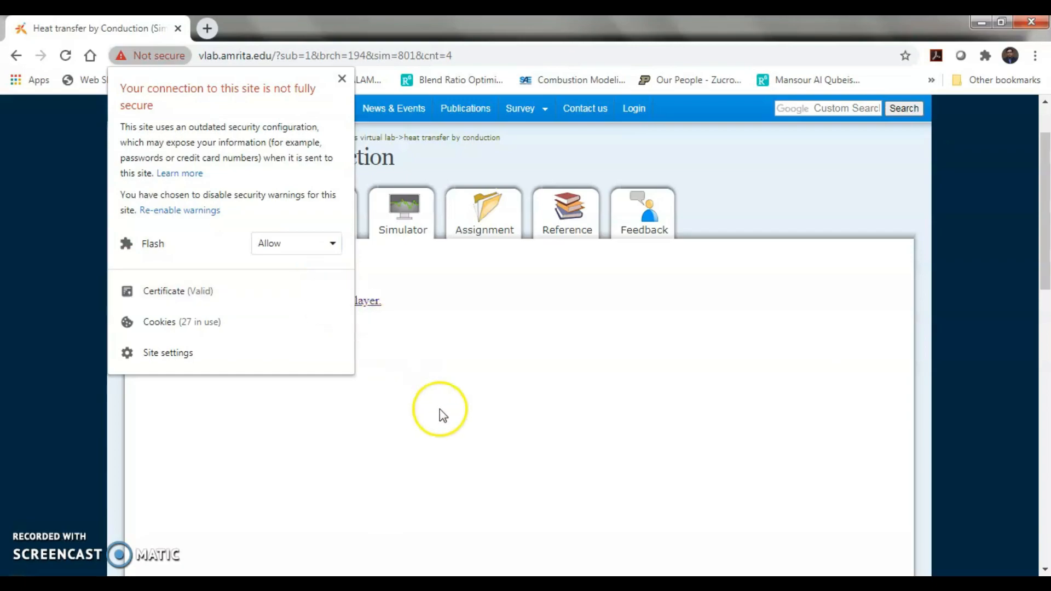
left_click(440, 412)
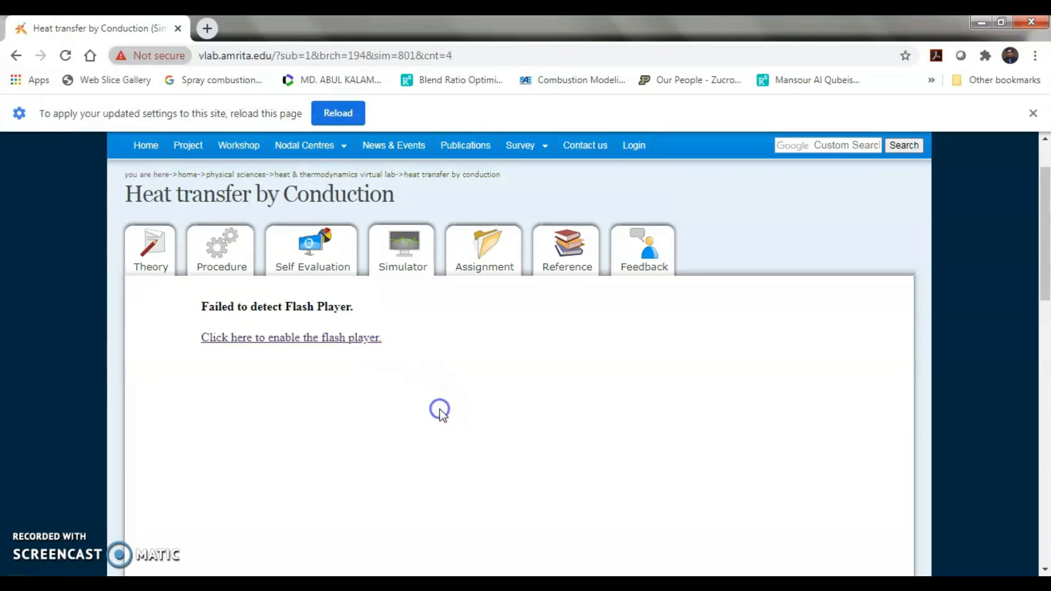
left_click(357, 113)
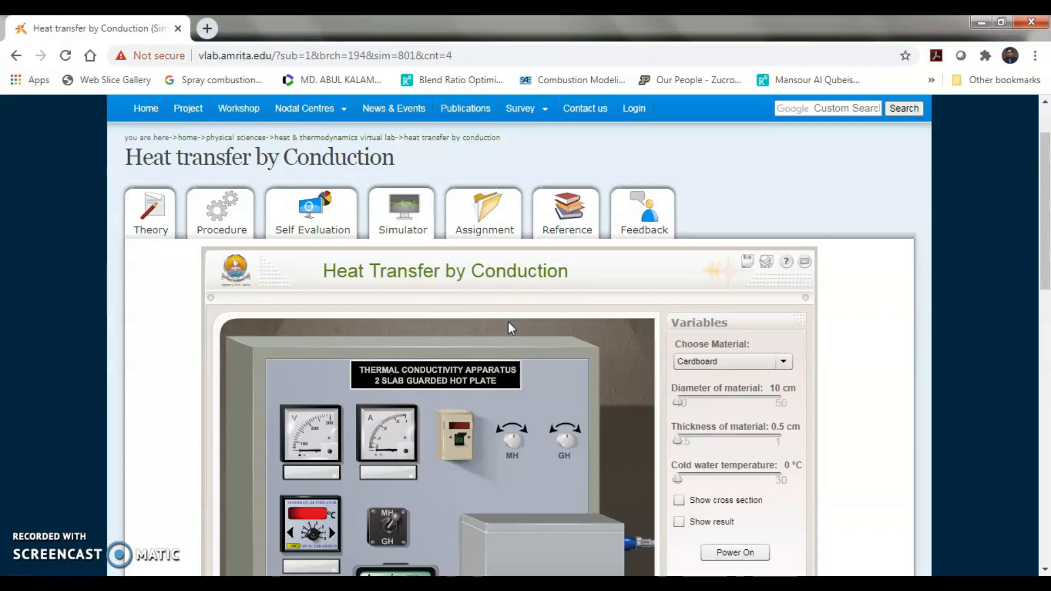
Choose Glass as the material in the simulator's variables.
scroll(508, 321, "down", 1)
scroll(507, 320, "down", 3)
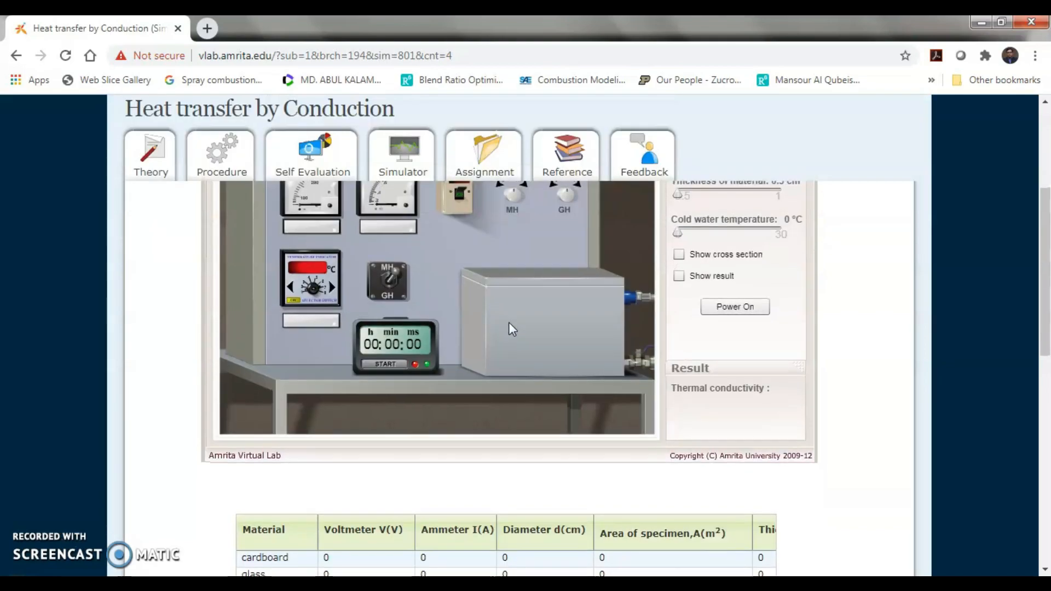
scroll(512, 329, "up", 3)
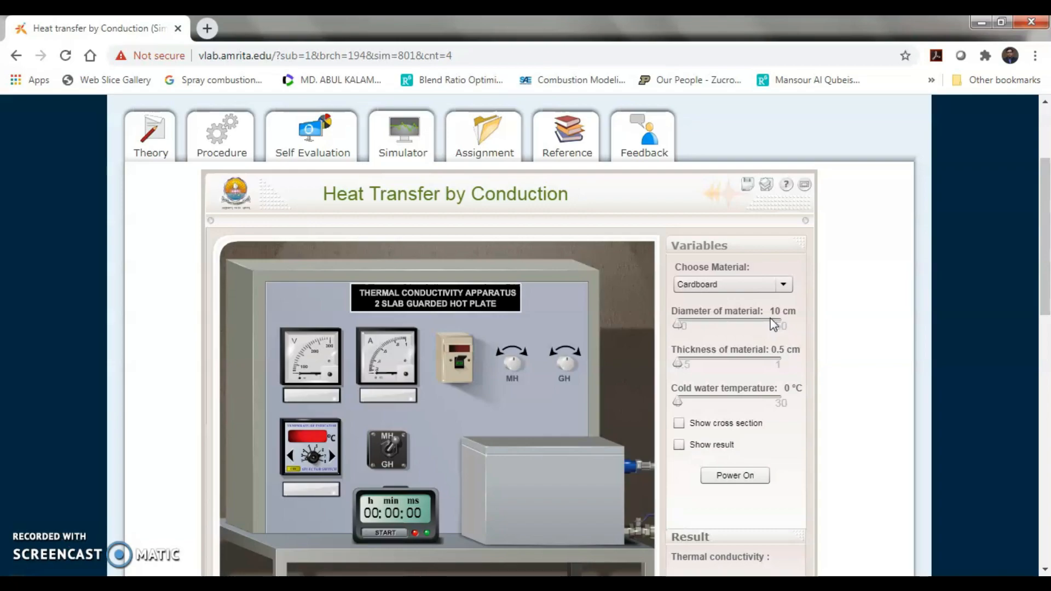
left_click(788, 285)
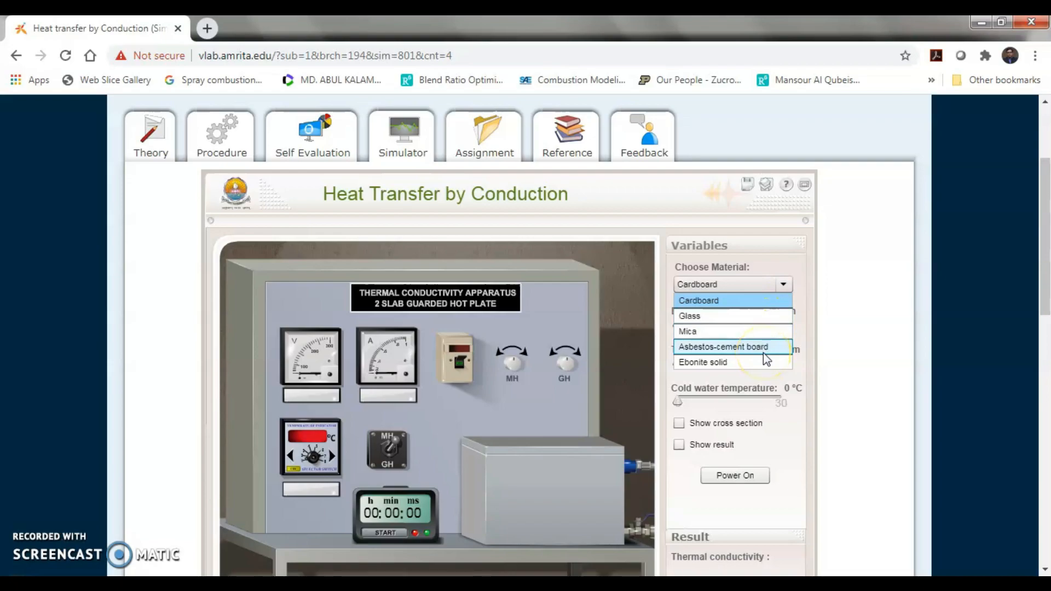
left_click(754, 364)
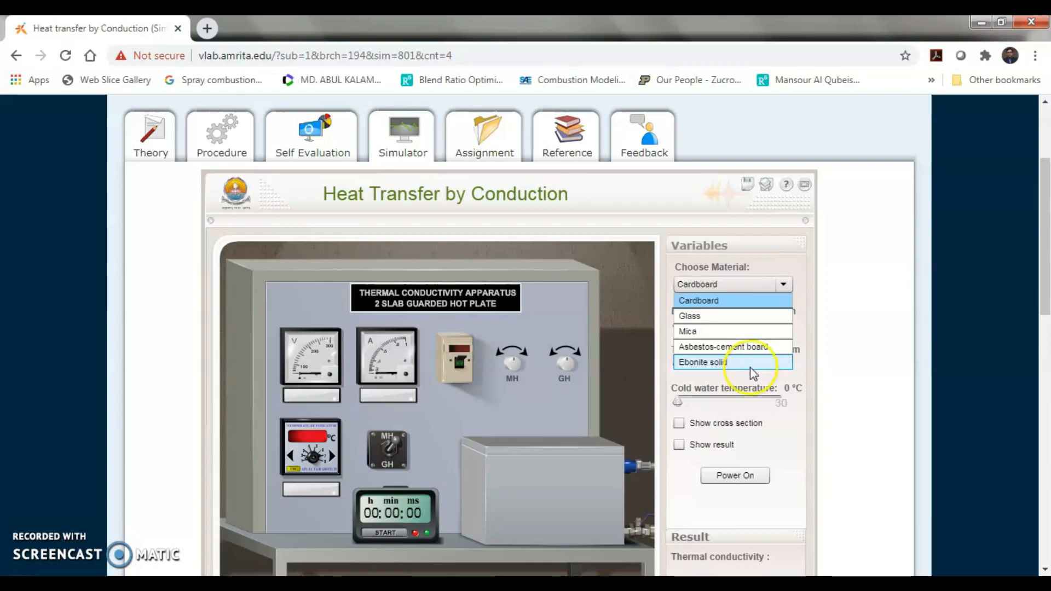
left_click(731, 316)
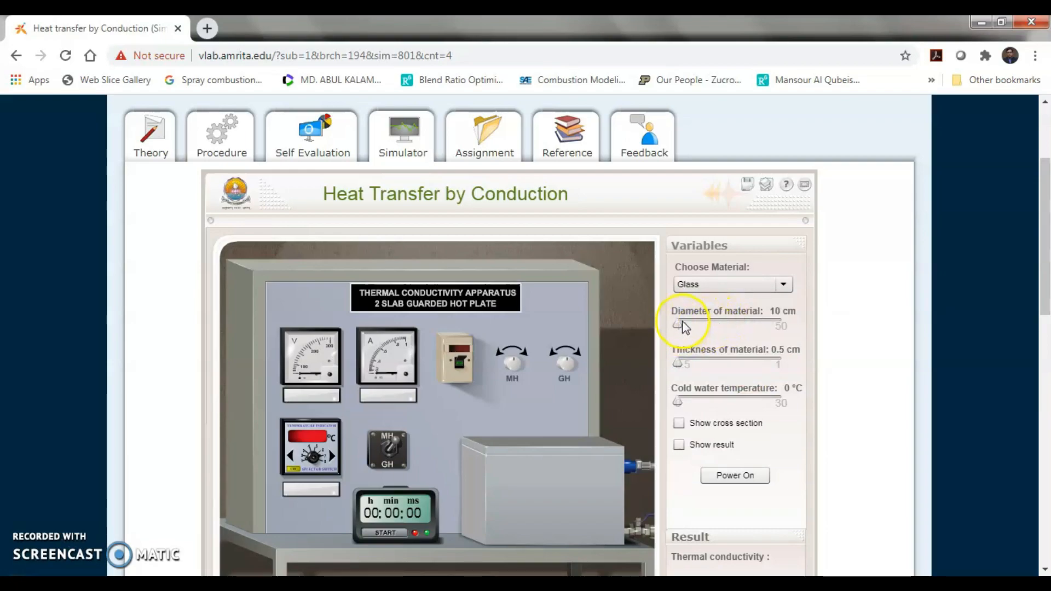
Set the glass diameter to 25 cm, its thickness to 0.7 cm and the cold water temperature to 14 °C.
left_click_drag(681, 324, 717, 331)
left_click(679, 366)
left_click_drag(679, 365, 716, 363)
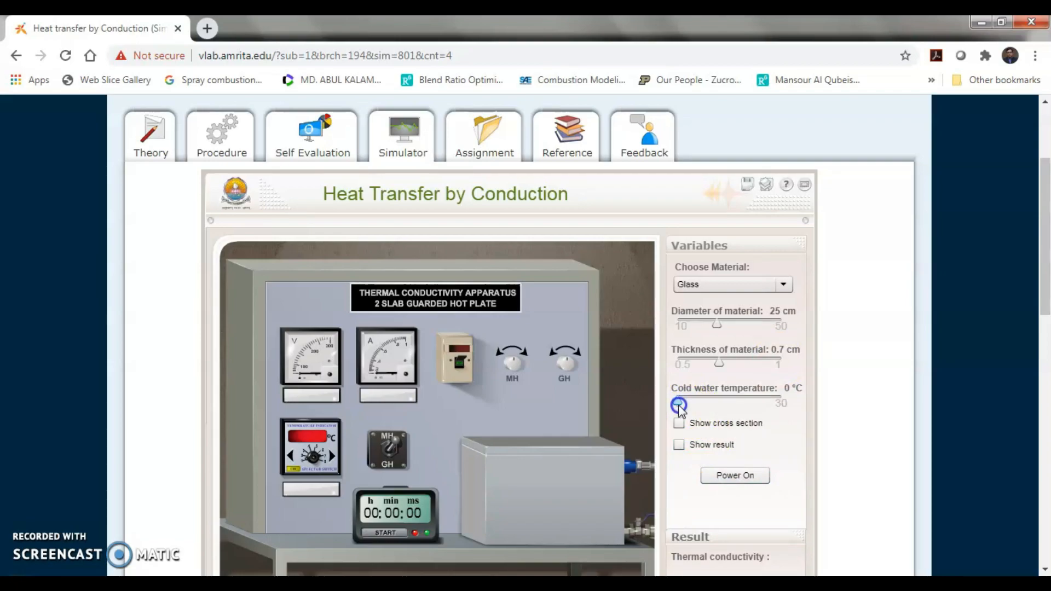
left_click_drag(678, 405, 726, 403)
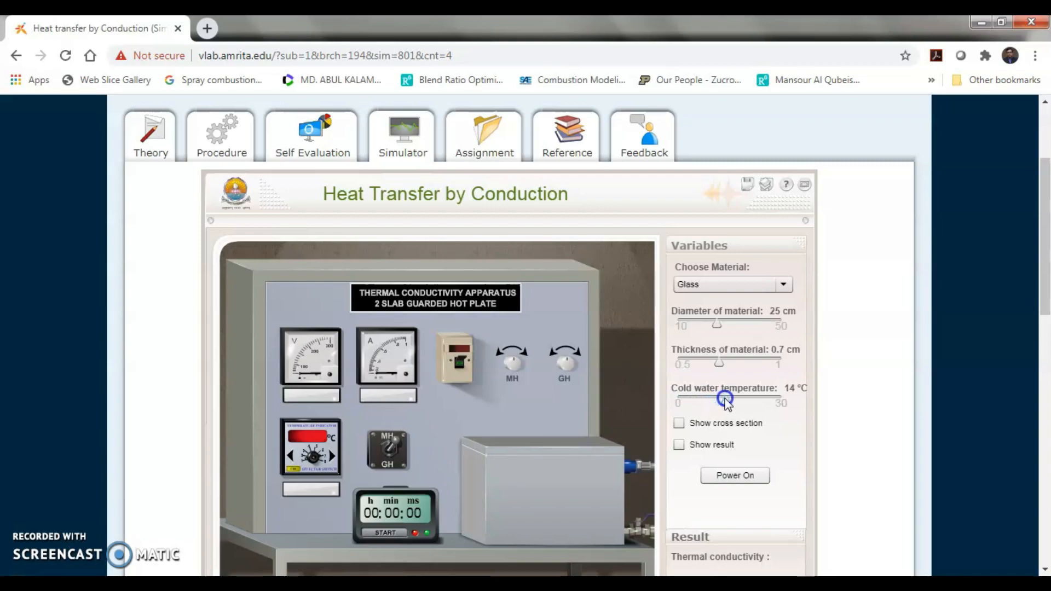
Show the apparatus's cross section and adjust the MH and GH heater knobs to supply 110 V and 0.34 A.
left_click(728, 433)
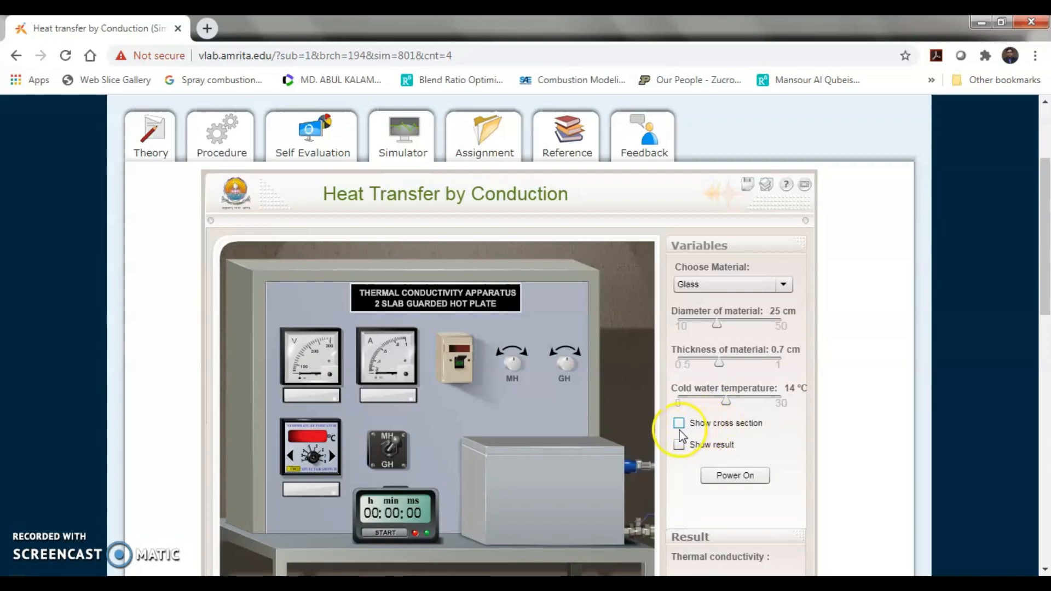
left_click(726, 424)
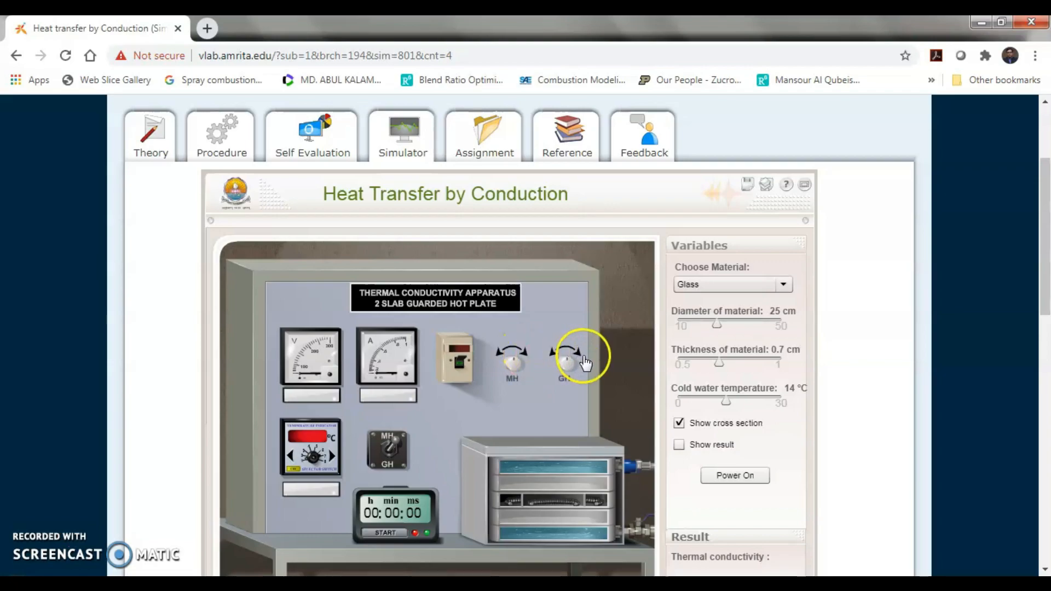
left_click(527, 359)
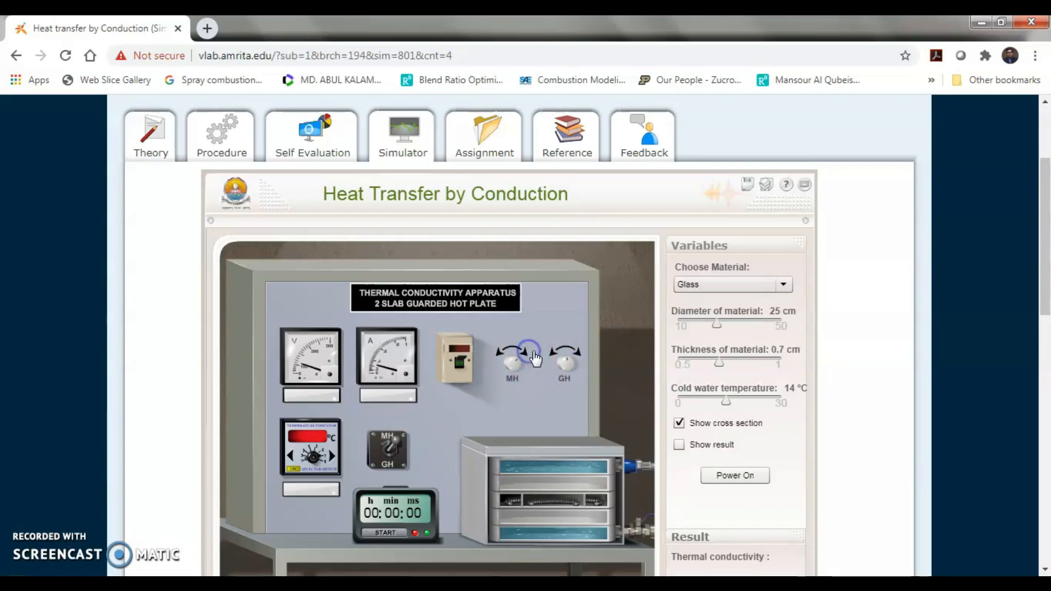
left_click(575, 354)
Power on the apparatus and let the experiment run until its timer reaches 20 minutes.
scroll(698, 442, "down", 1)
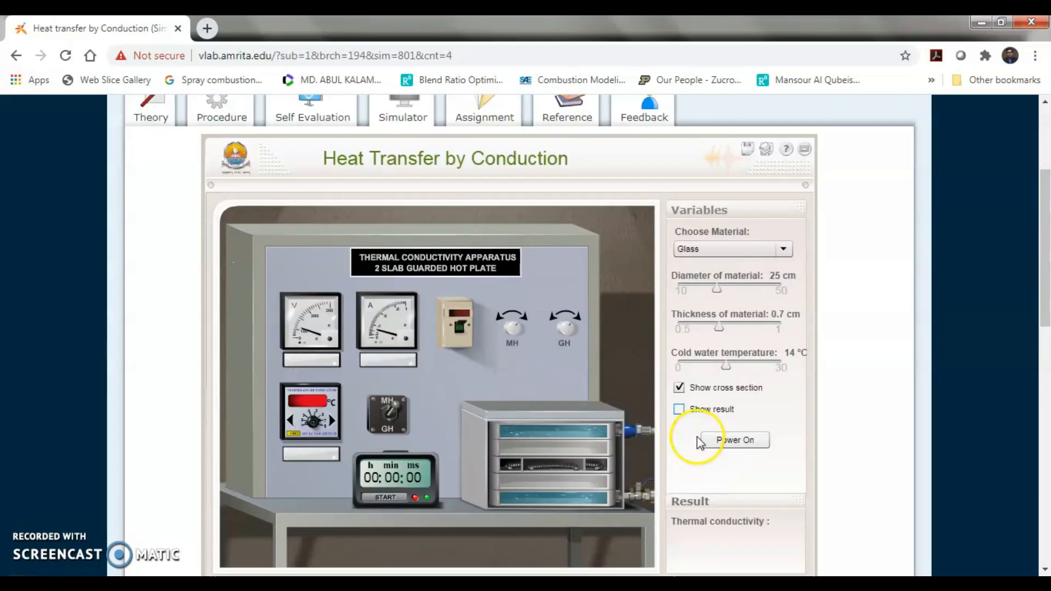
scroll(699, 434, "down", 3)
scroll(722, 403, "up", 3)
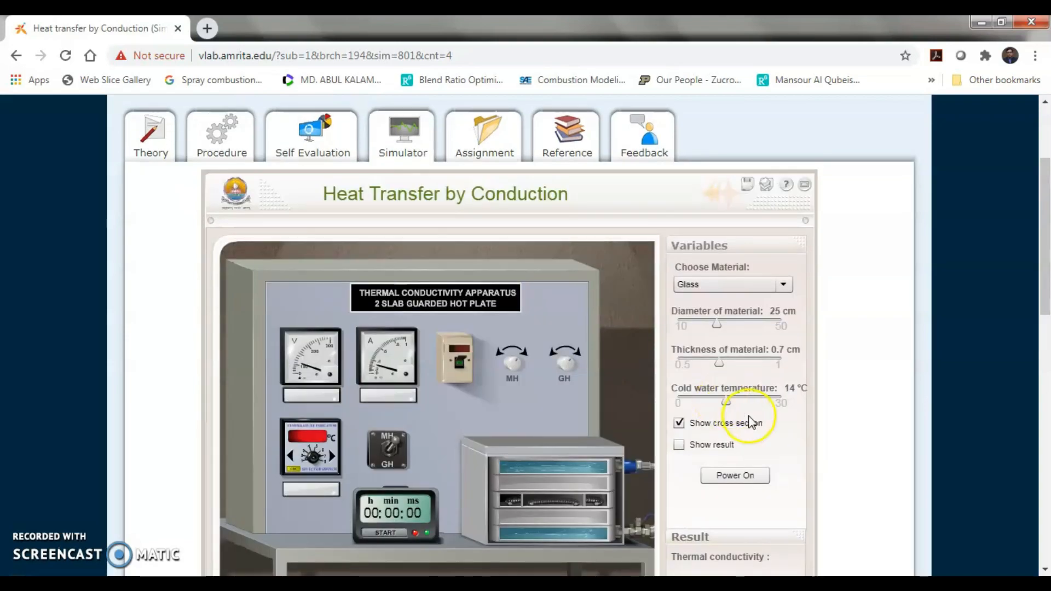
left_click(751, 478)
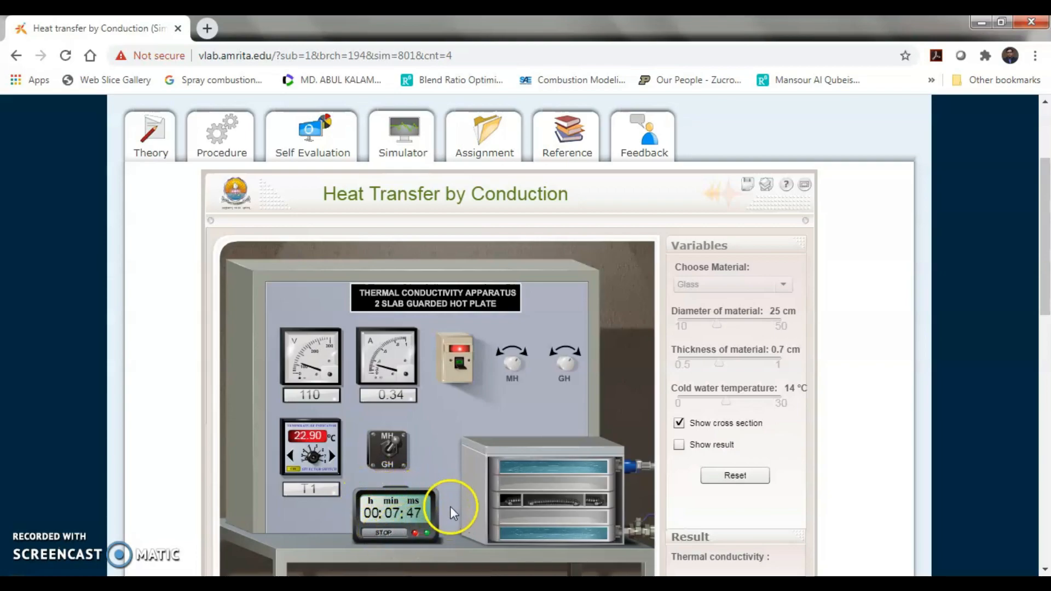
scroll(452, 501, "down", 3)
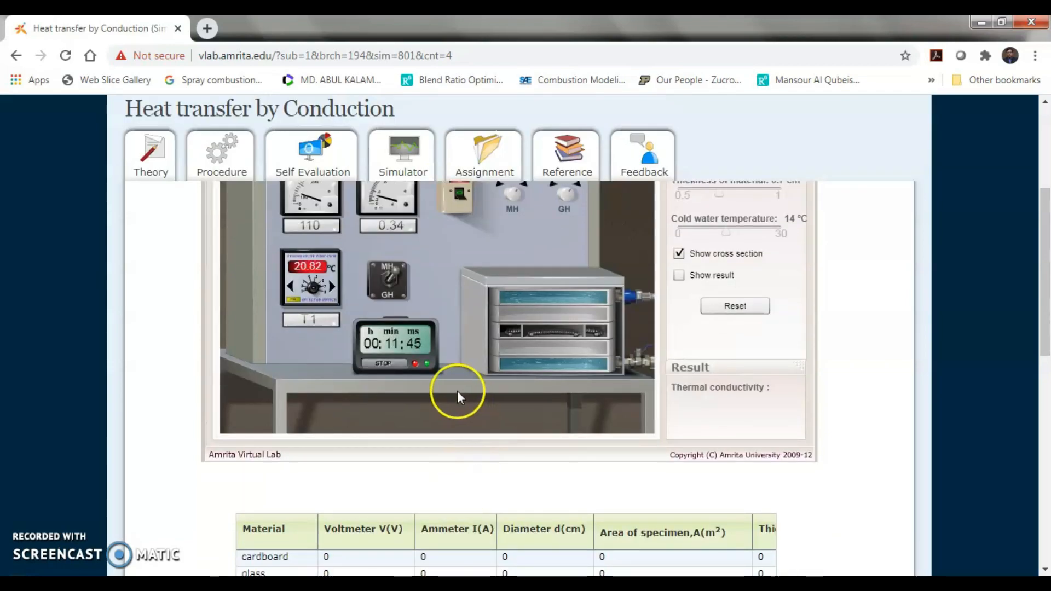
scroll(458, 389, "up", 3)
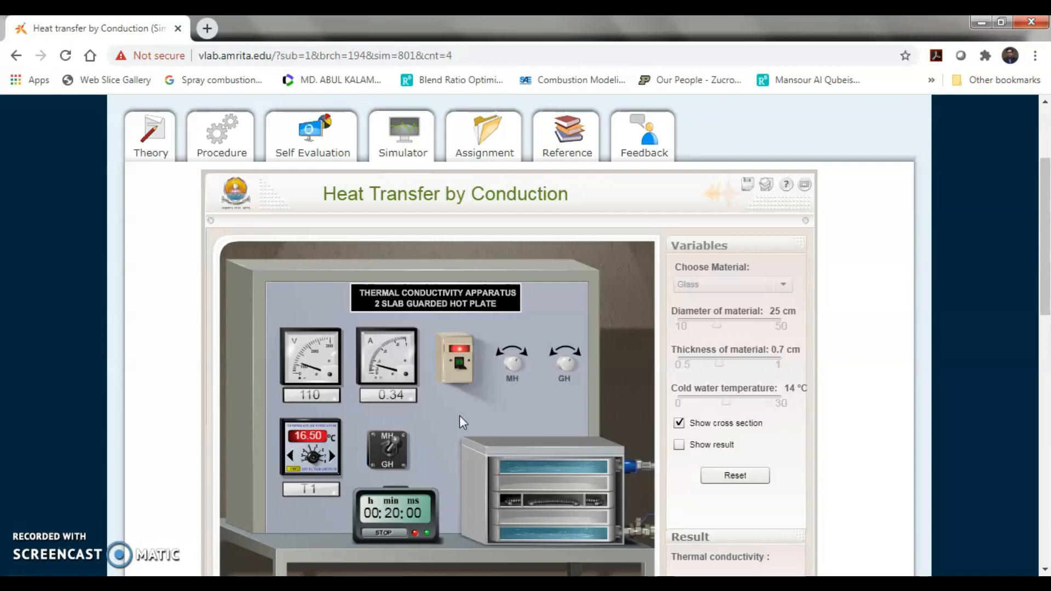
left_click(482, 385)
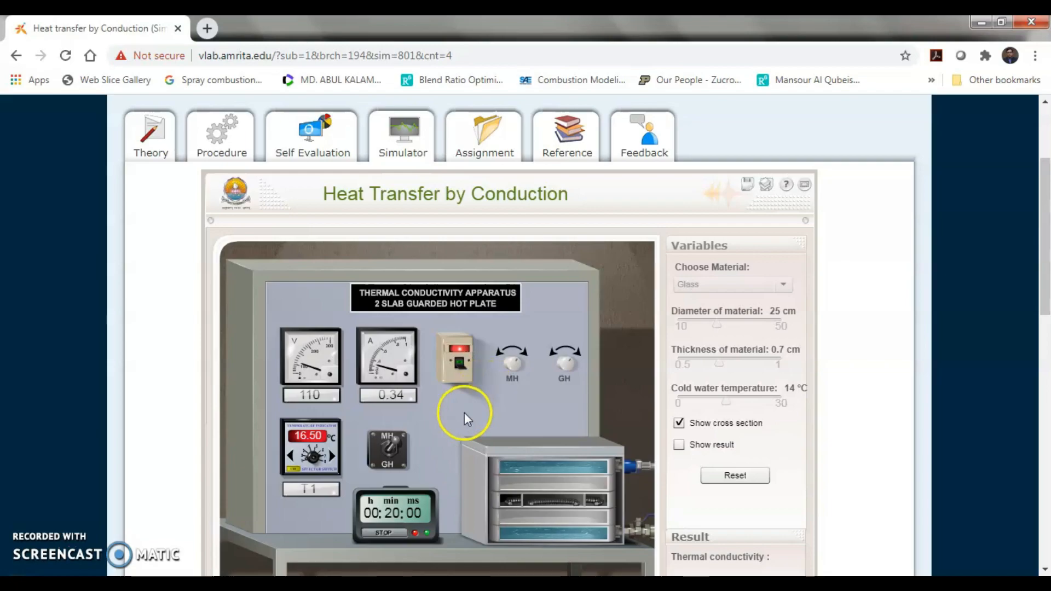
Record the voltmeter reading of 110 V and the ammeter reading of 0.34 A in the glass row of the observation table.
scroll(463, 419, "down", 3)
scroll(458, 419, "down", 2)
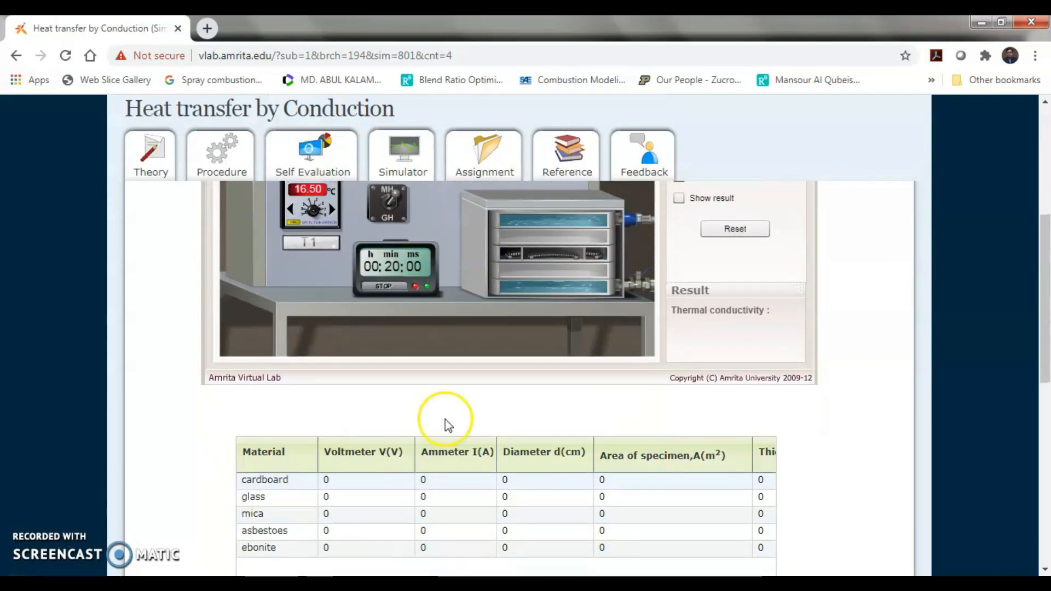
scroll(449, 424, "down", 3)
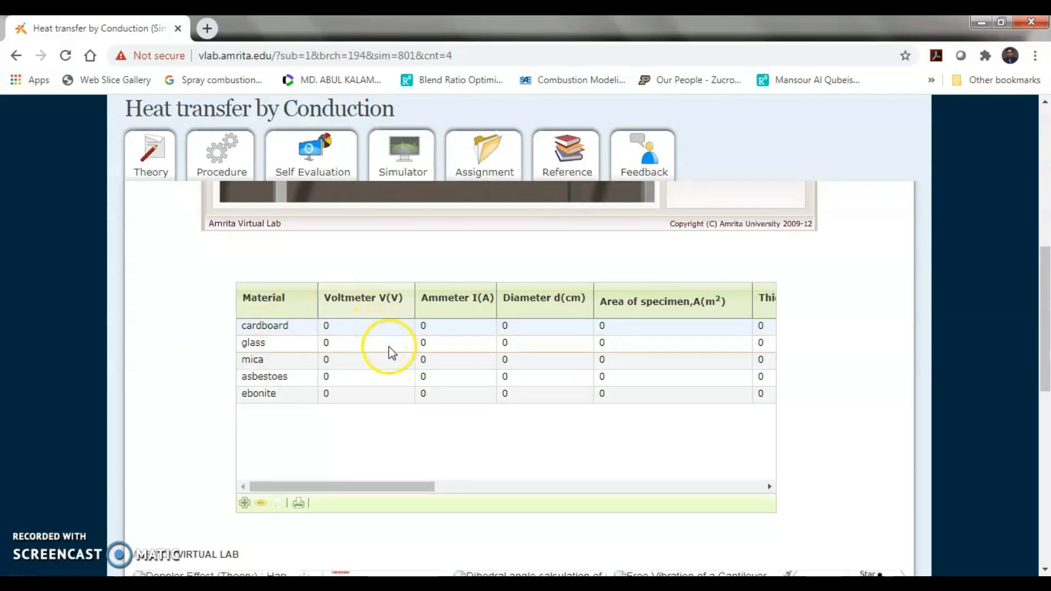
left_click(277, 346)
left_click(343, 346)
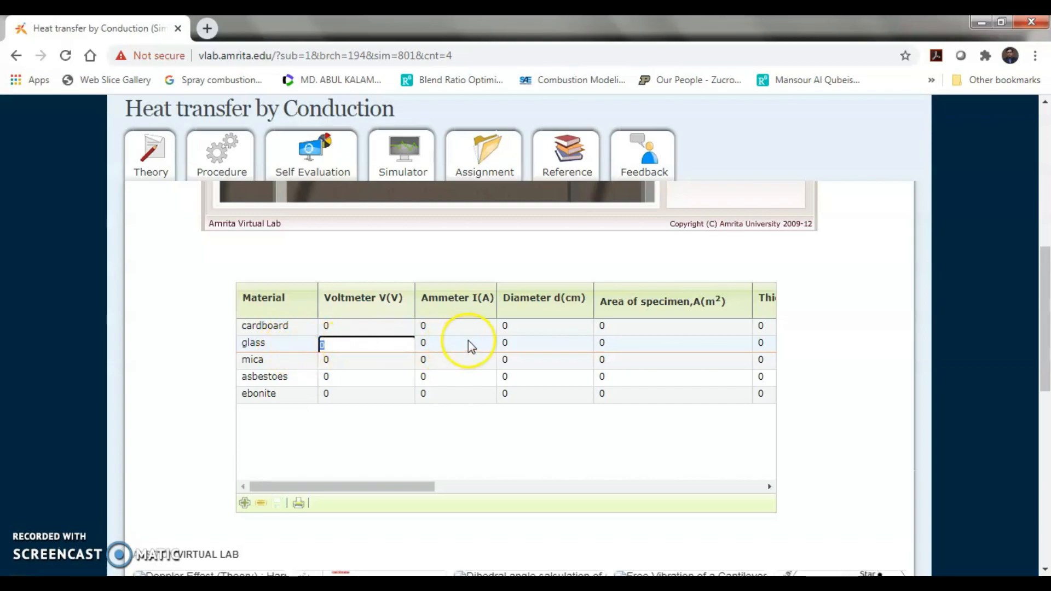
scroll(467, 341, "up", 7)
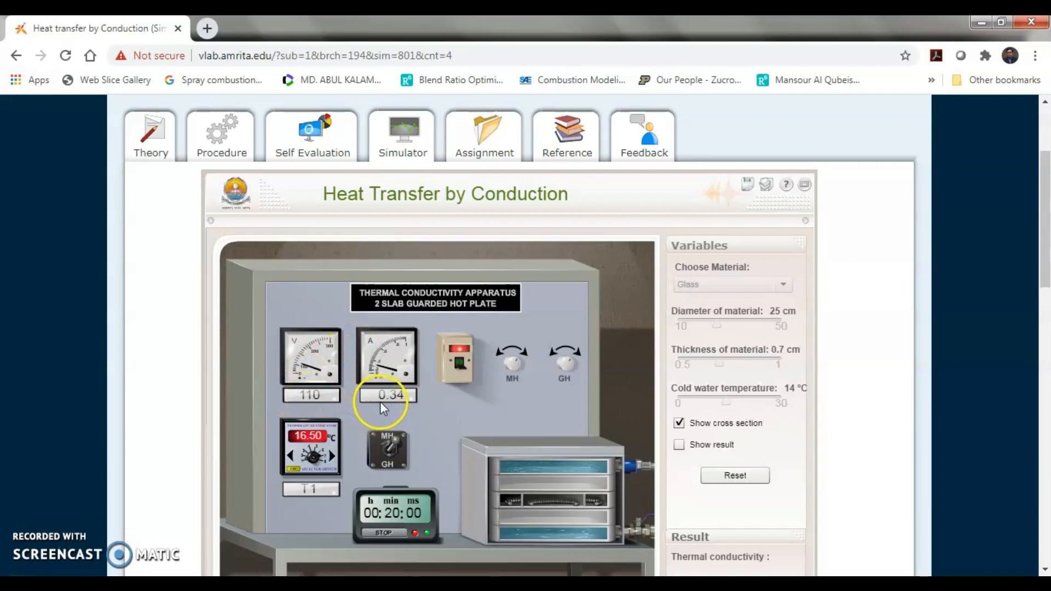
scroll(399, 405, "down", 6)
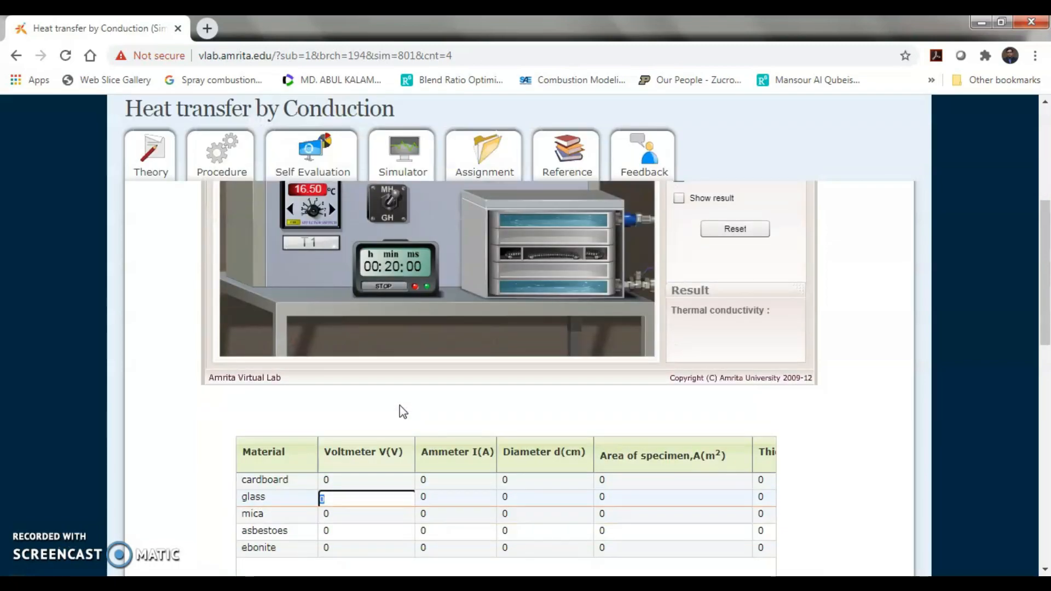
type("110")
key("Tab")
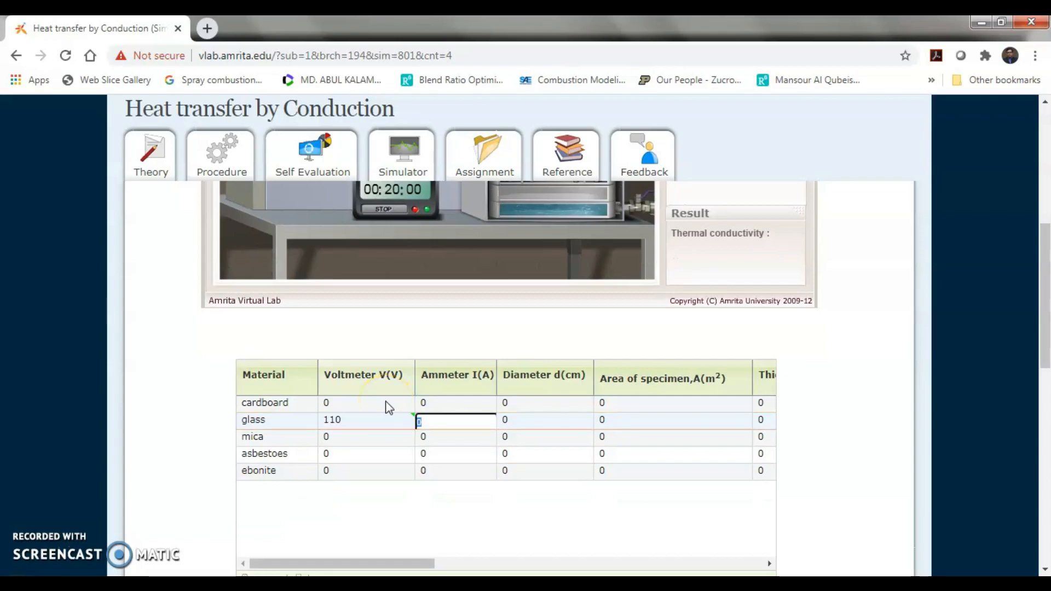
type("0.34")
key("Tab")
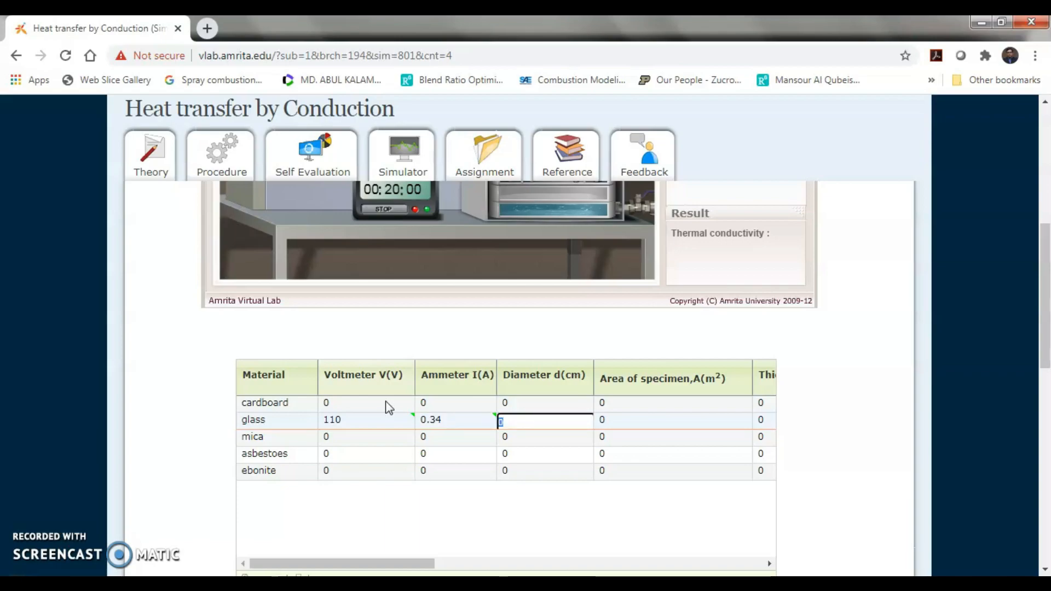
Enter the specimen diameter of 25 cm in the glass row of the observation table.
scroll(807, 368, "up", 6)
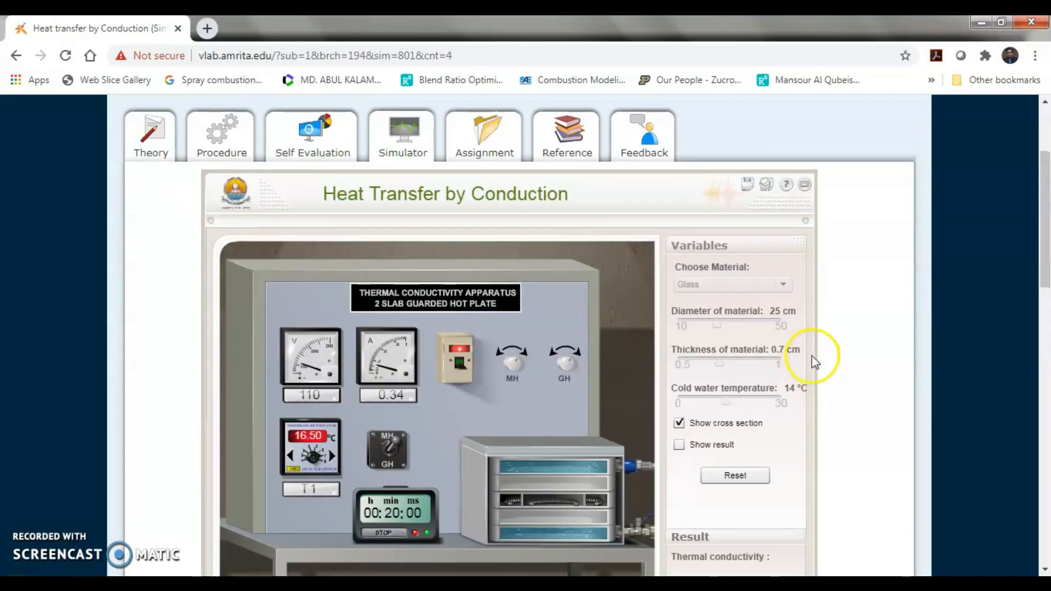
scroll(780, 337, "down", 6)
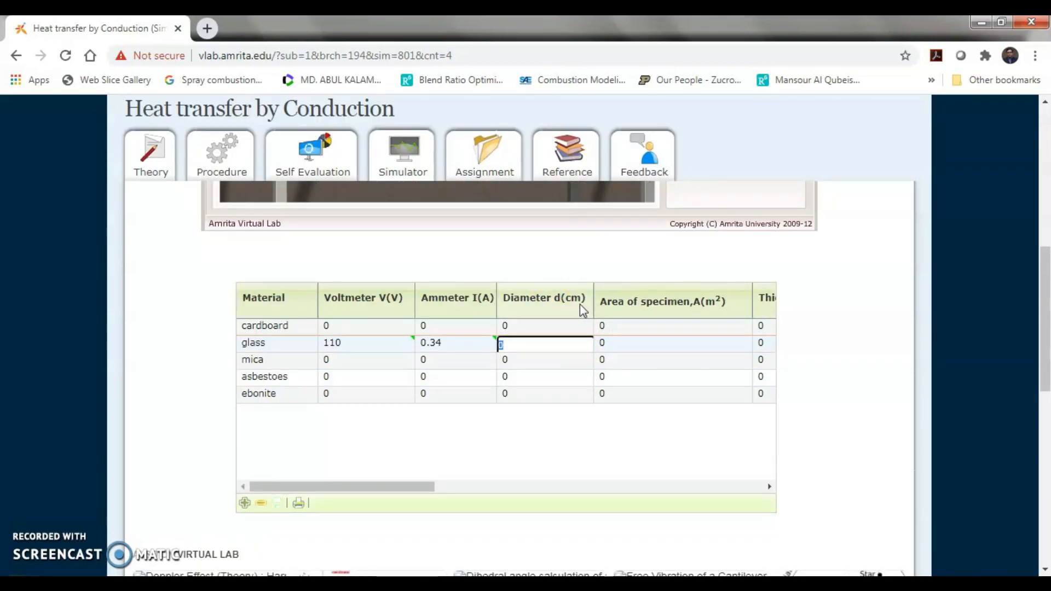
type("25")
key("Return")
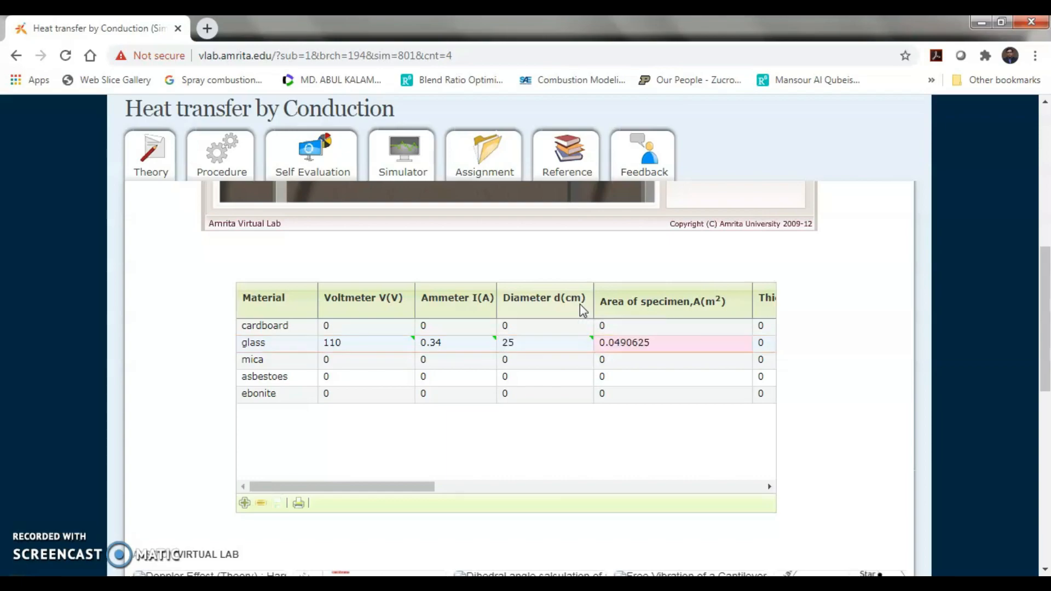
Enter the specimen thickness of 0.7 cm in the glass row of the observation table.
key("Right")
double_click(684, 350)
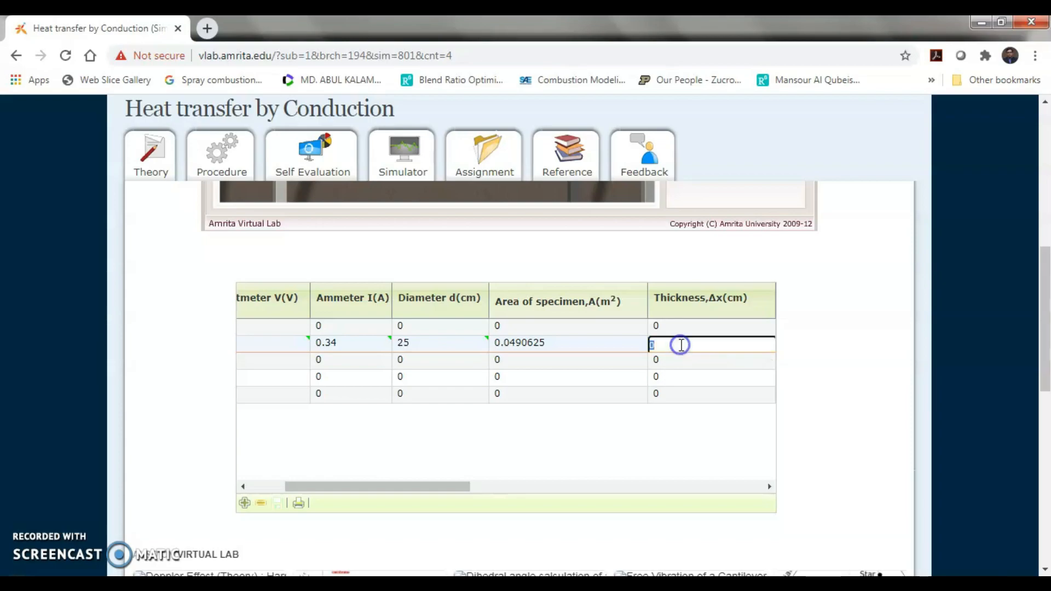
scroll(681, 344, "up", 4)
scroll(706, 337, "up", 3)
scroll(717, 375, "down", 3)
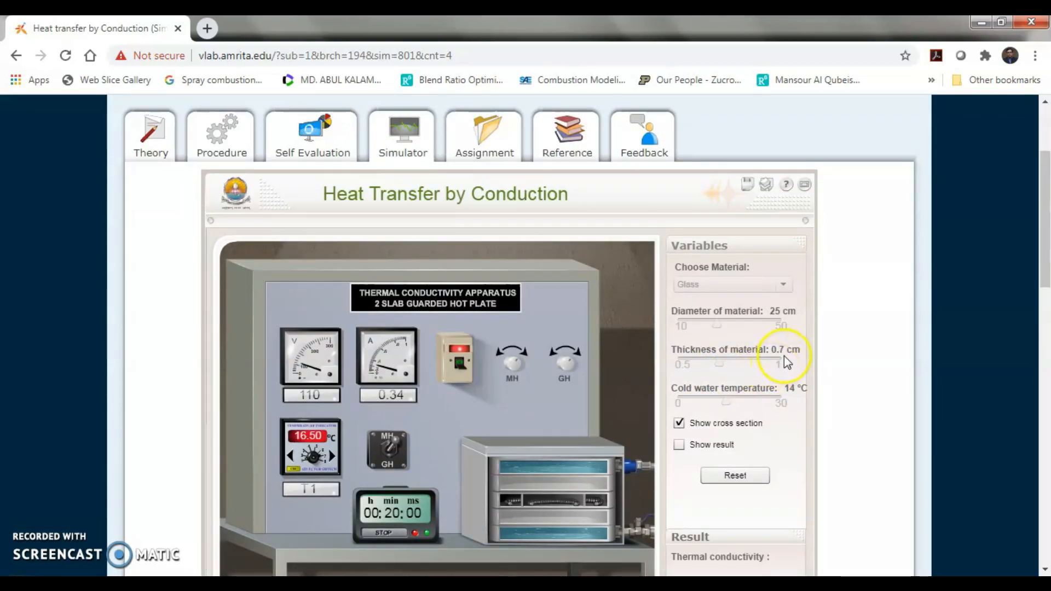
scroll(784, 356, "down", 5)
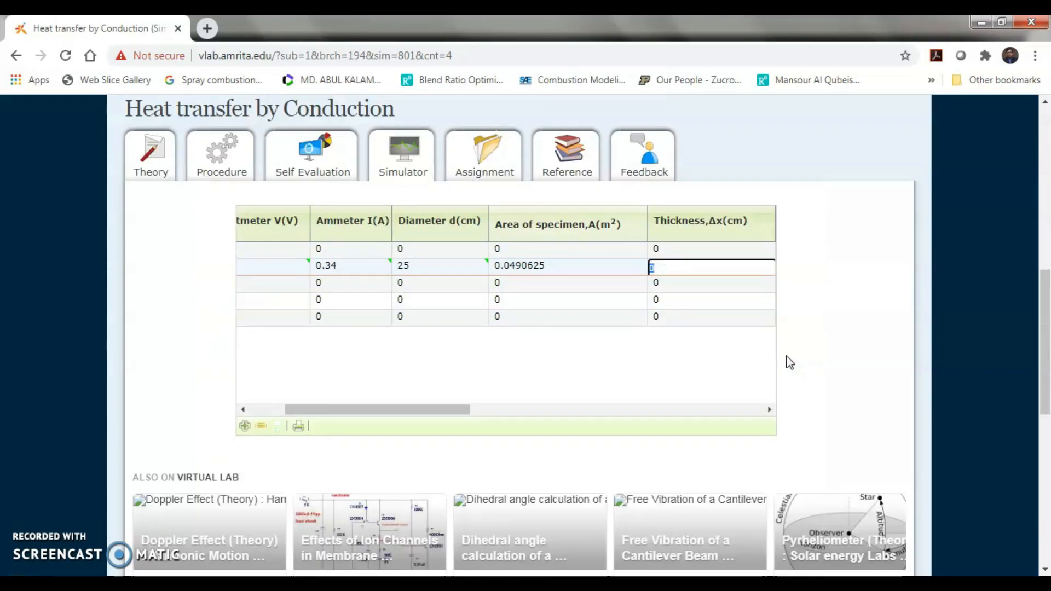
type("0.7")
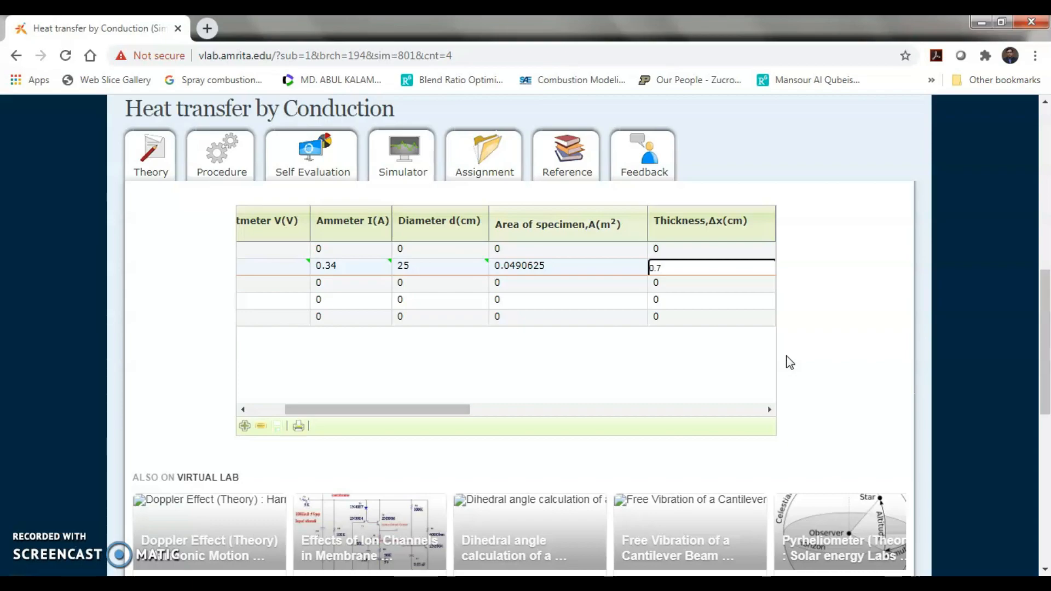
key("Tab")
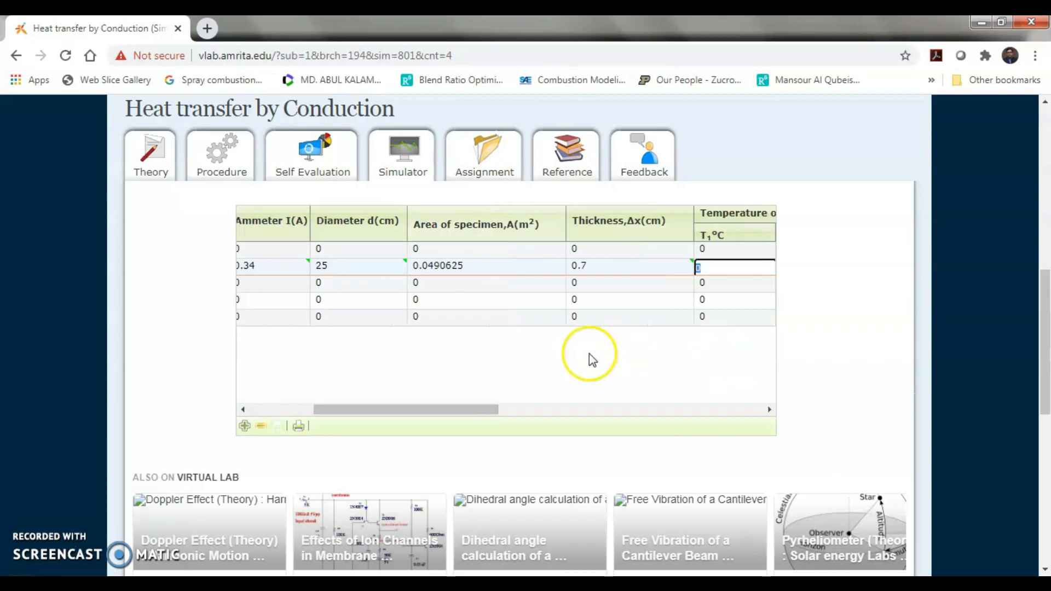
Read the T1 temperature on the apparatus and record 16.5 °C as the main heater's T1 in the glass row.
scroll(589, 354, "up", 1)
left_click_drag(468, 494, 600, 491)
scroll(372, 295, "up", 1)
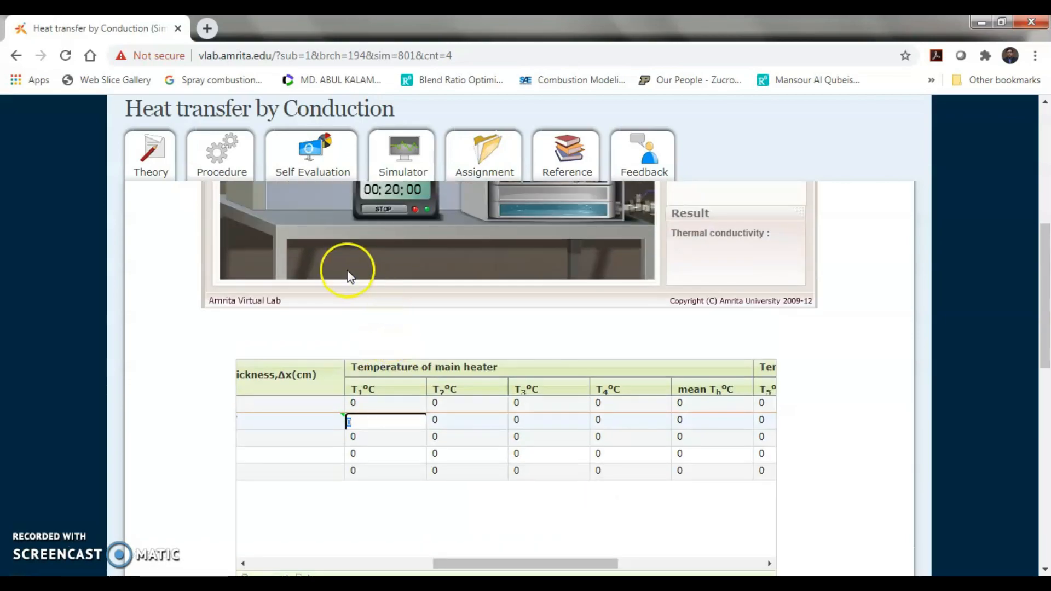
scroll(347, 268, "up", 1)
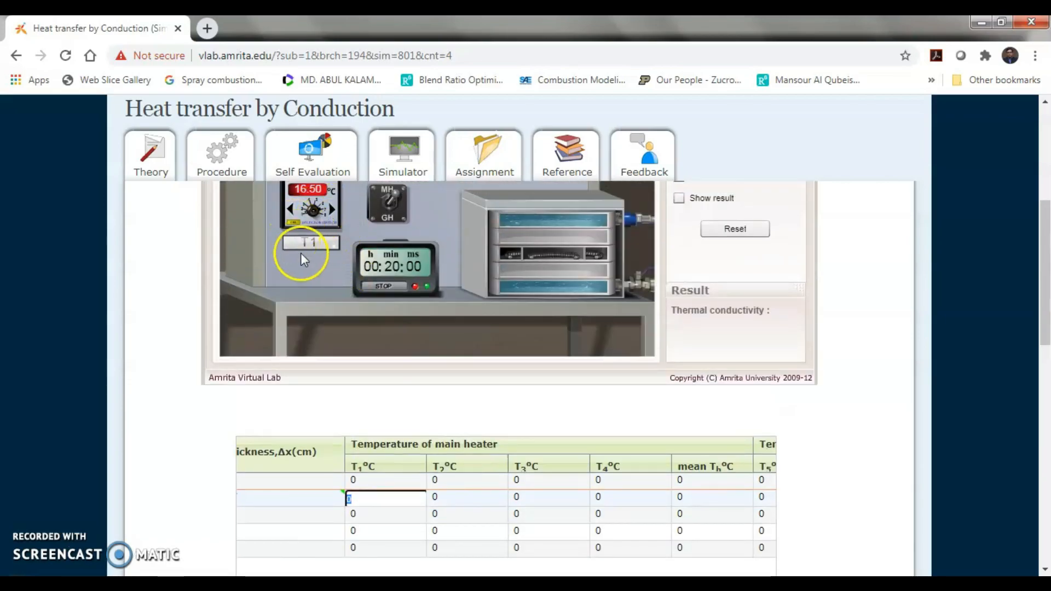
scroll(306, 248, "up", 1)
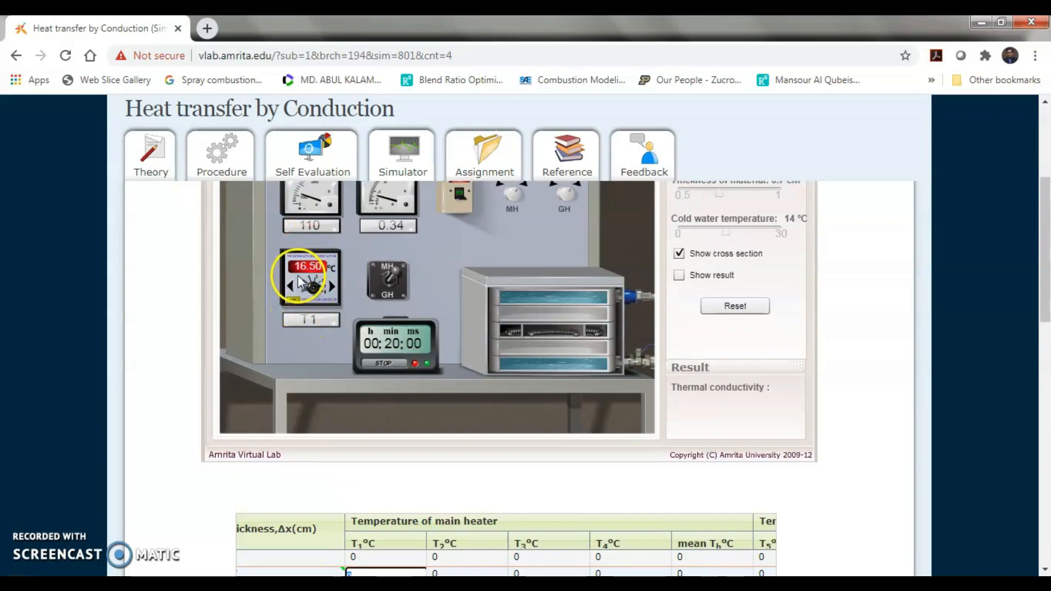
scroll(389, 317, "down", 1)
scroll(389, 316, "down", 1)
type("16.5")
key("Tab")
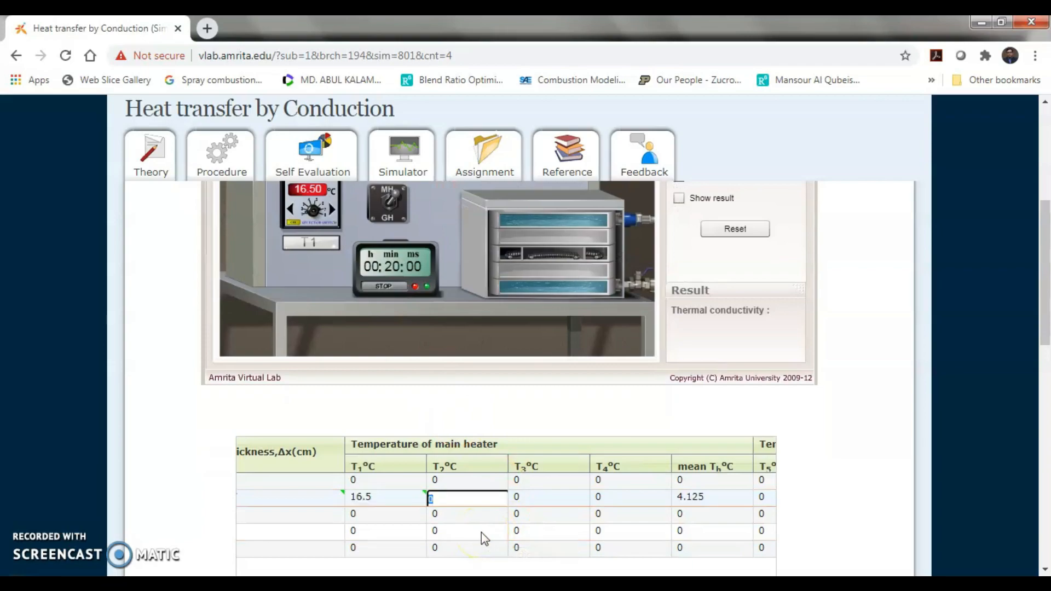
Switch the temperature indicator to T2 and record 16.36 °C as the main heater's T2 in the glass row.
left_click(332, 212)
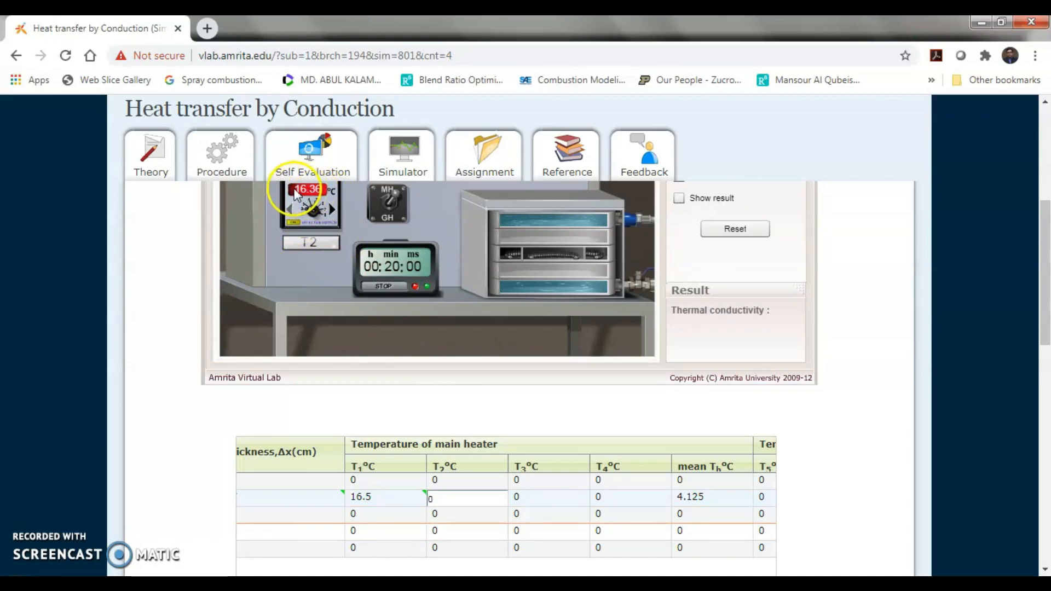
left_click(470, 495)
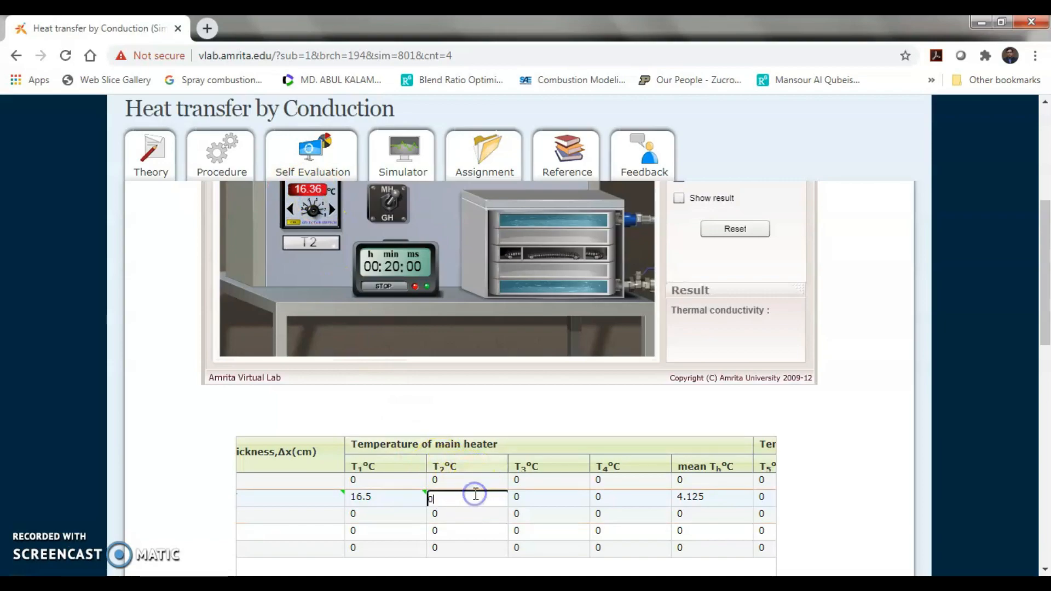
type("16.36")
key("Tab")
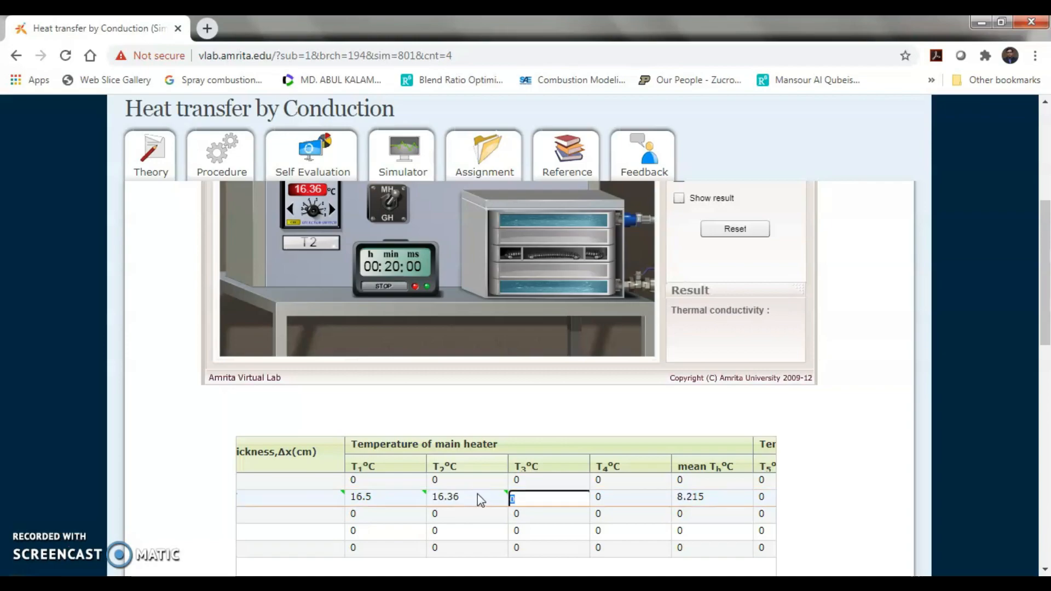
Switch the temperature indicator to T3 and record 16.5 °C as the main heater's T3 in the glass row.
left_click(332, 210)
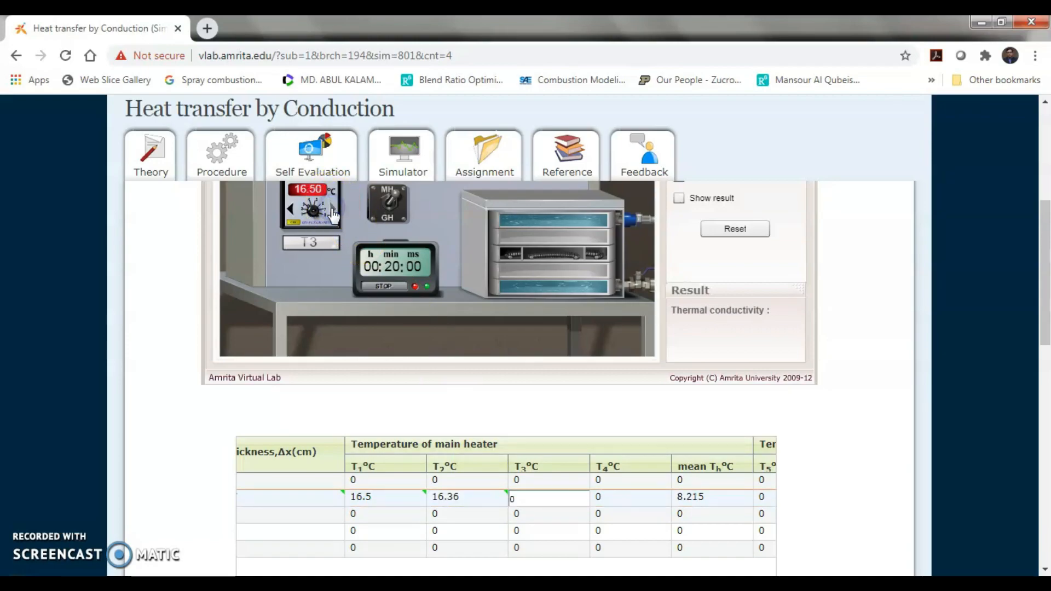
left_click(537, 494)
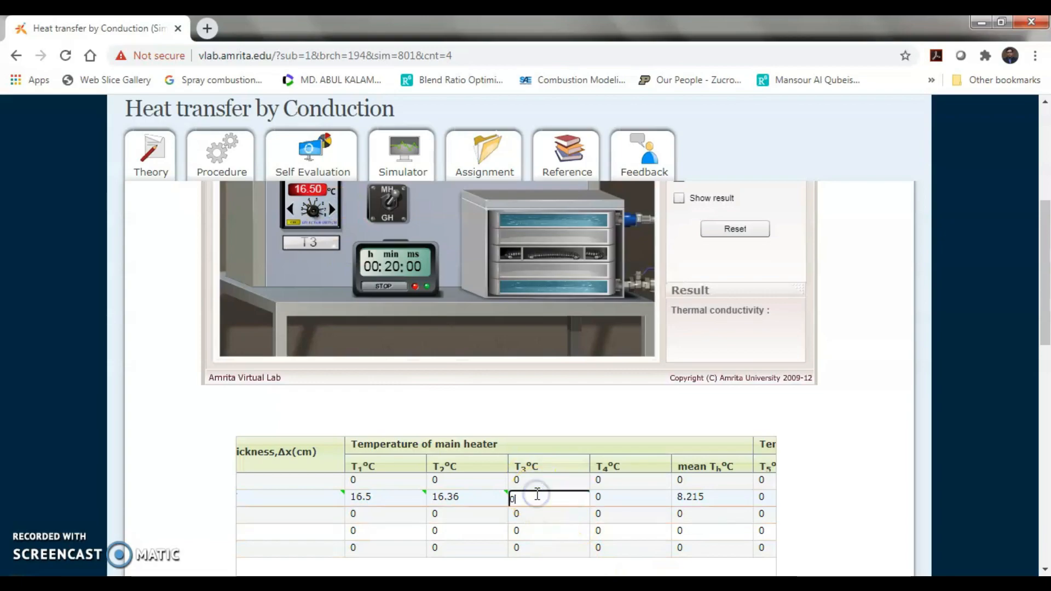
double_click(537, 494)
key("Tab")
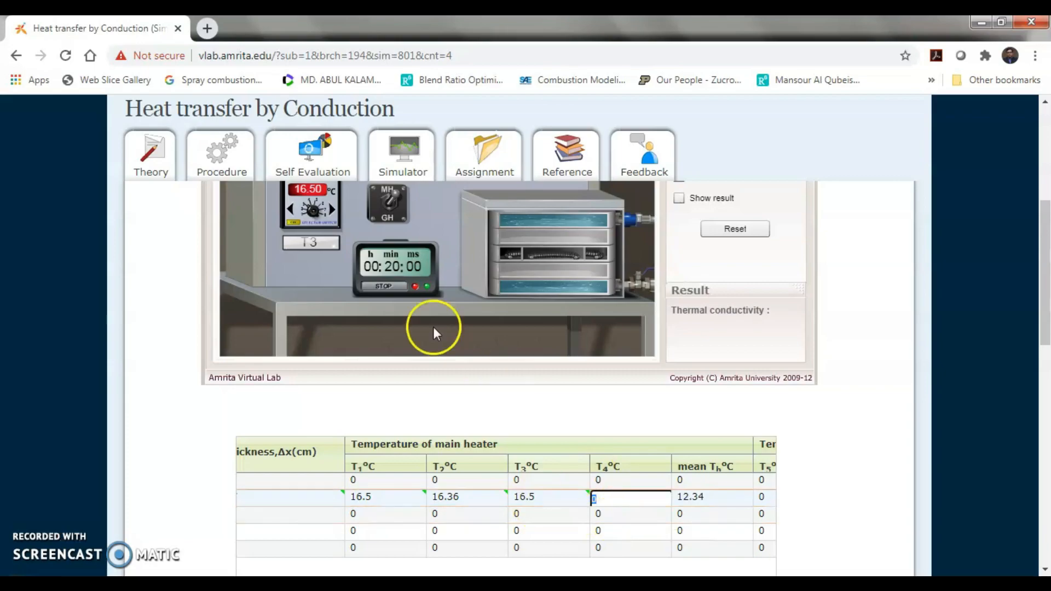
Switch the temperature indicator to T4 and record 16.36 °C as the main heater's T4 in the glass row.
left_click(330, 209)
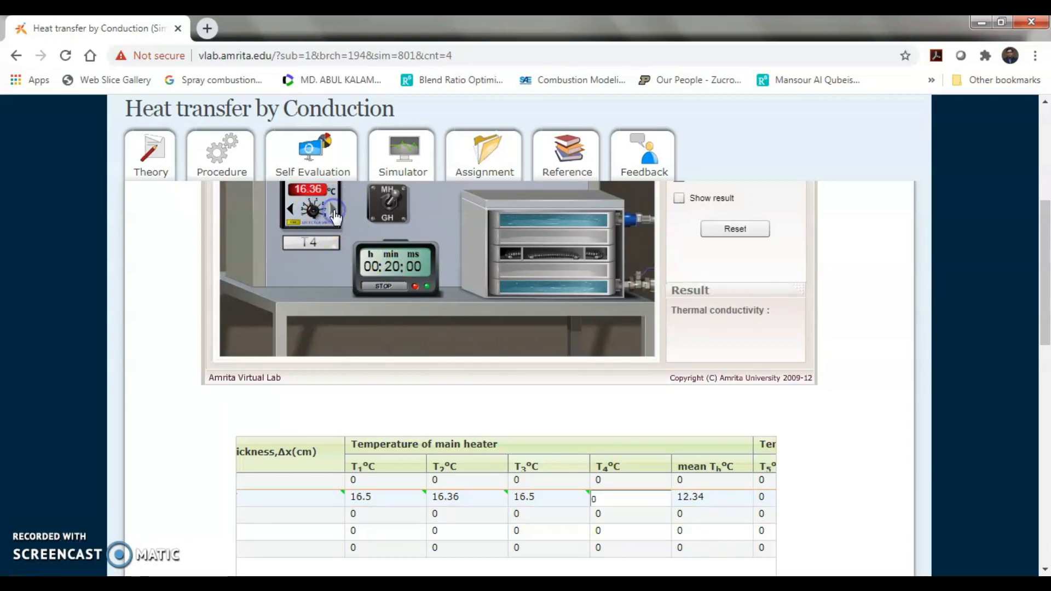
left_click(607, 491)
double_click(608, 492)
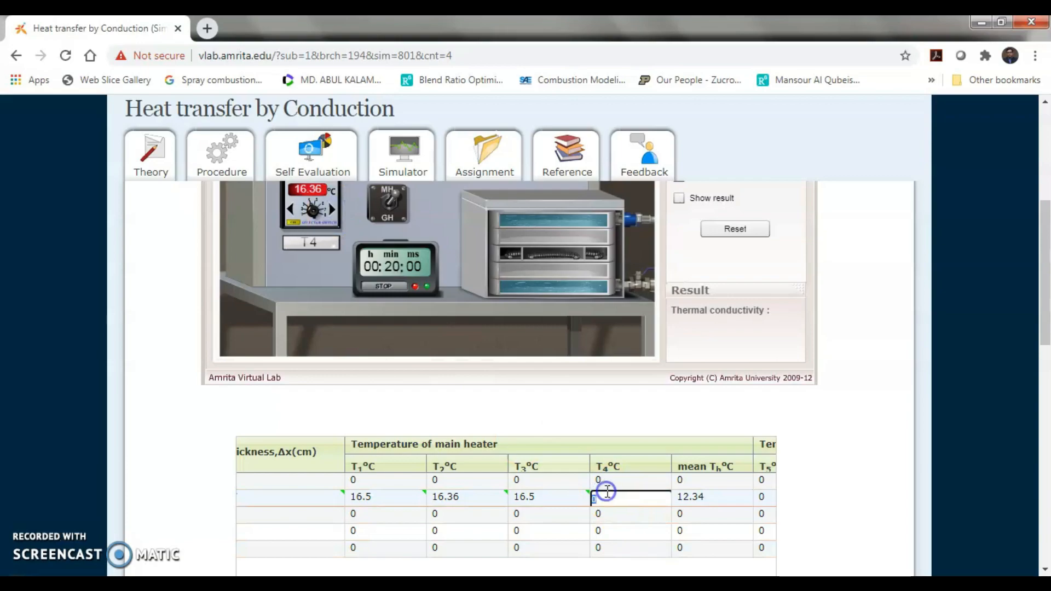
type("16.36")
key("Return")
Switch the temperature indicator to T5 and record 14 °C as the cold plate's T5 in the glass row.
scroll(608, 495, "down", 1)
left_click_drag(588, 562, 649, 561)
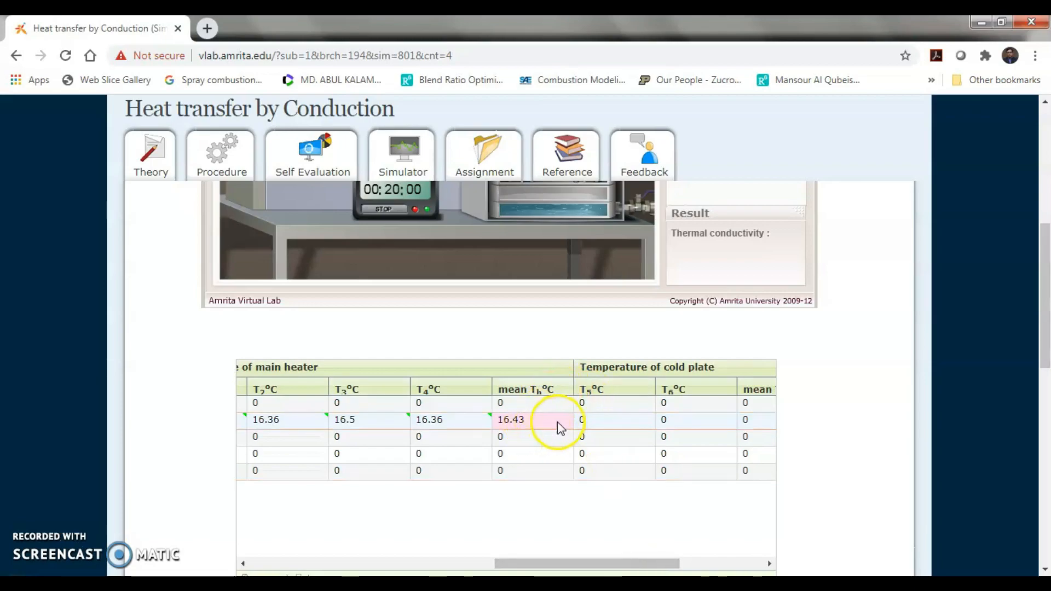
double_click(605, 423)
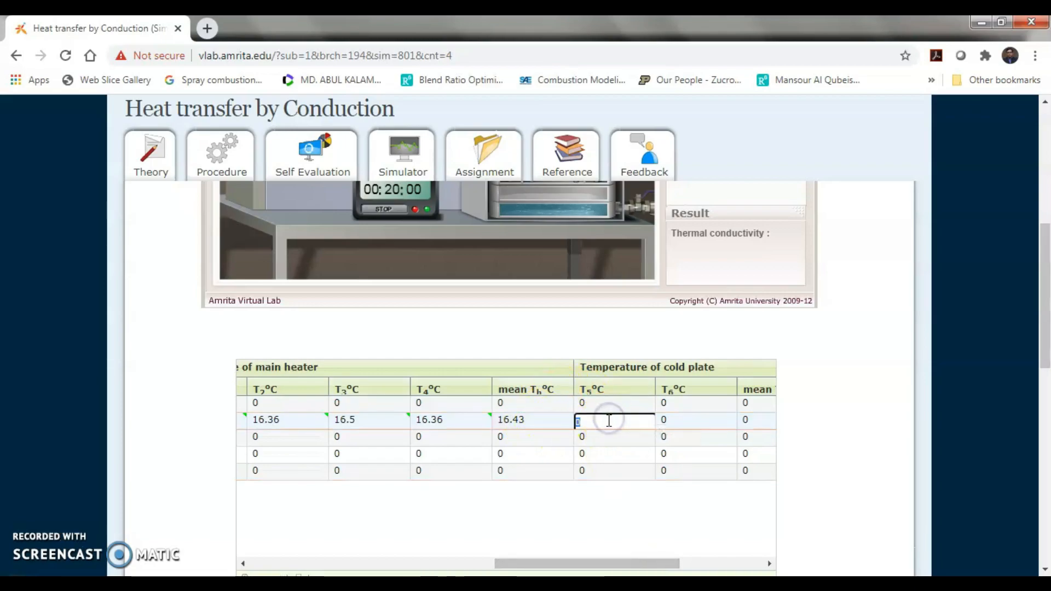
scroll(605, 419, "up", 1)
left_click(336, 218)
left_click(605, 496)
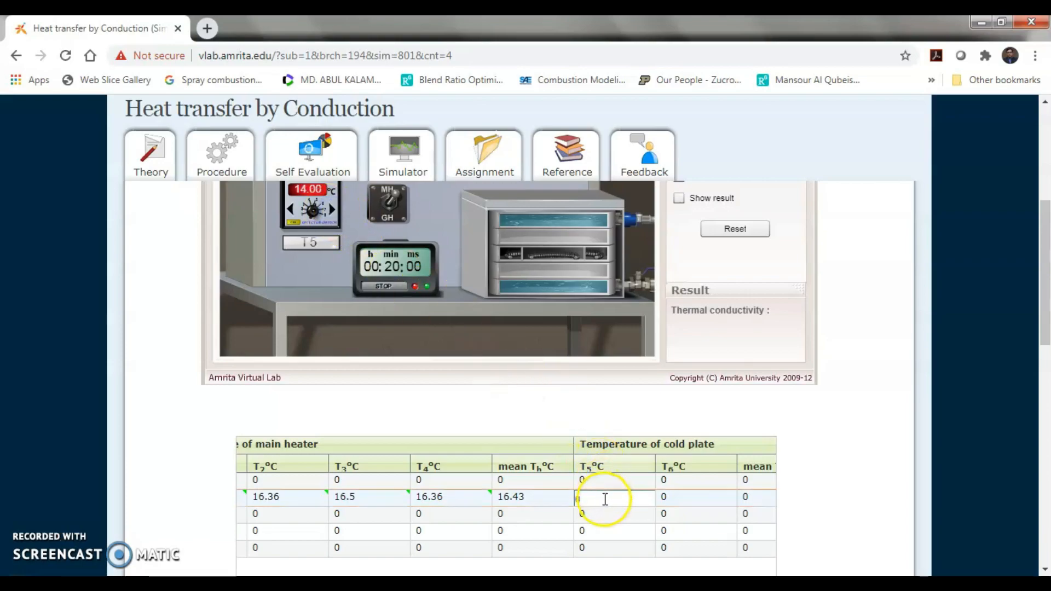
double_click(604, 498)
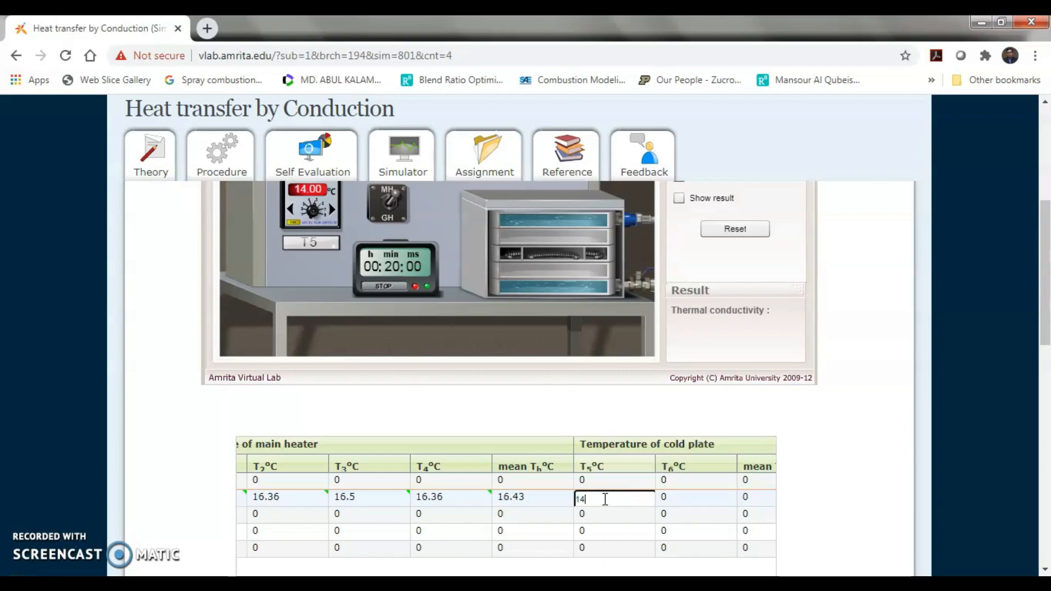
Record 14 °C as the cold plate's T6 in the glass row of the observation table.
double_click(698, 501)
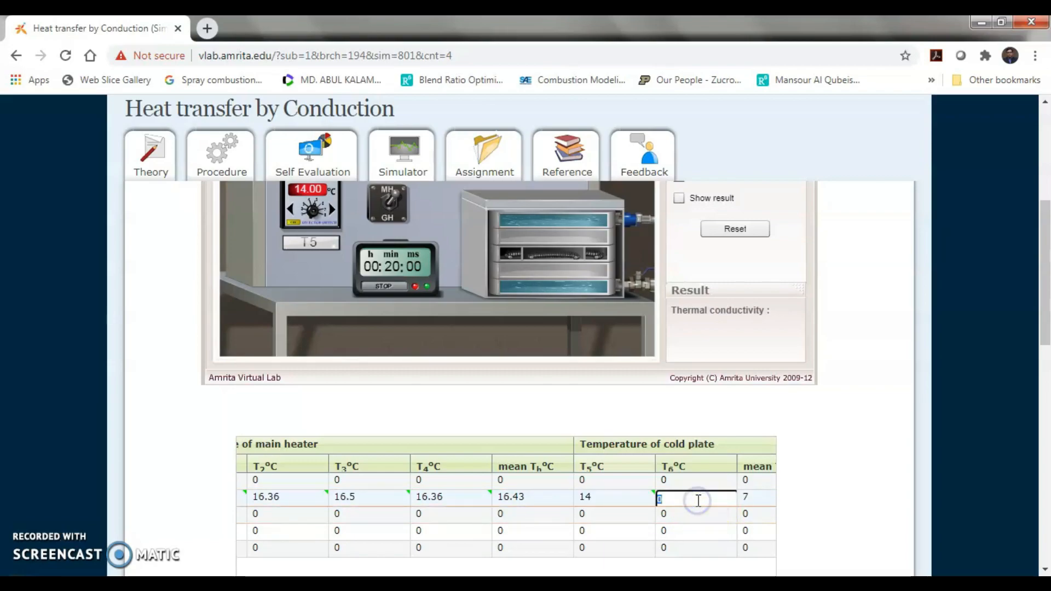
type("14")
key("Tab")
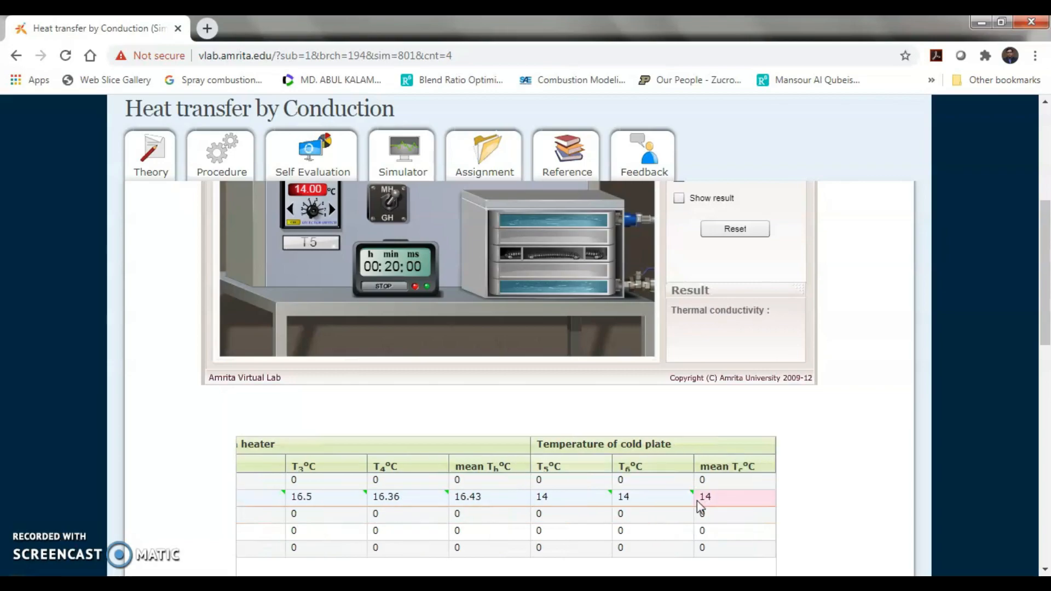
Show the simulator's thermal conductivity result and compare it with the value calculated in the glass row.
scroll(706, 534, "down", 3)
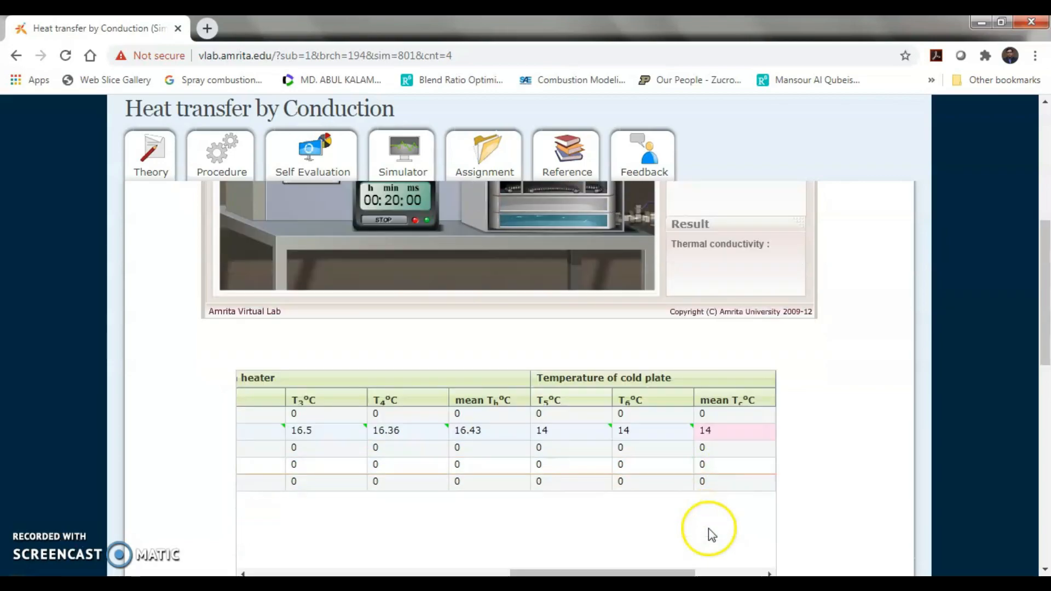
left_click_drag(608, 563, 701, 562)
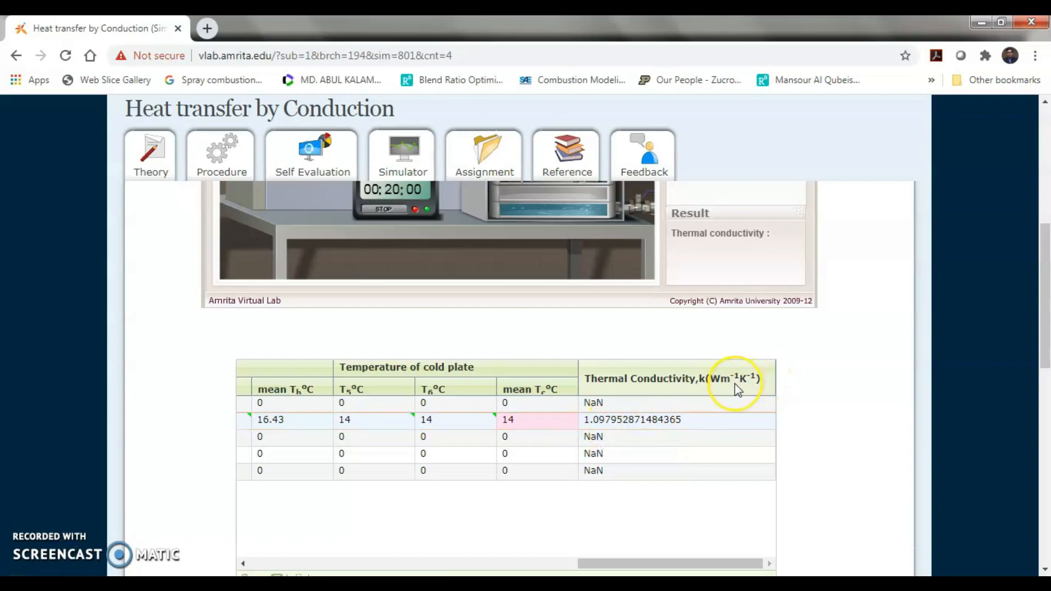
scroll(735, 383, "up", 1)
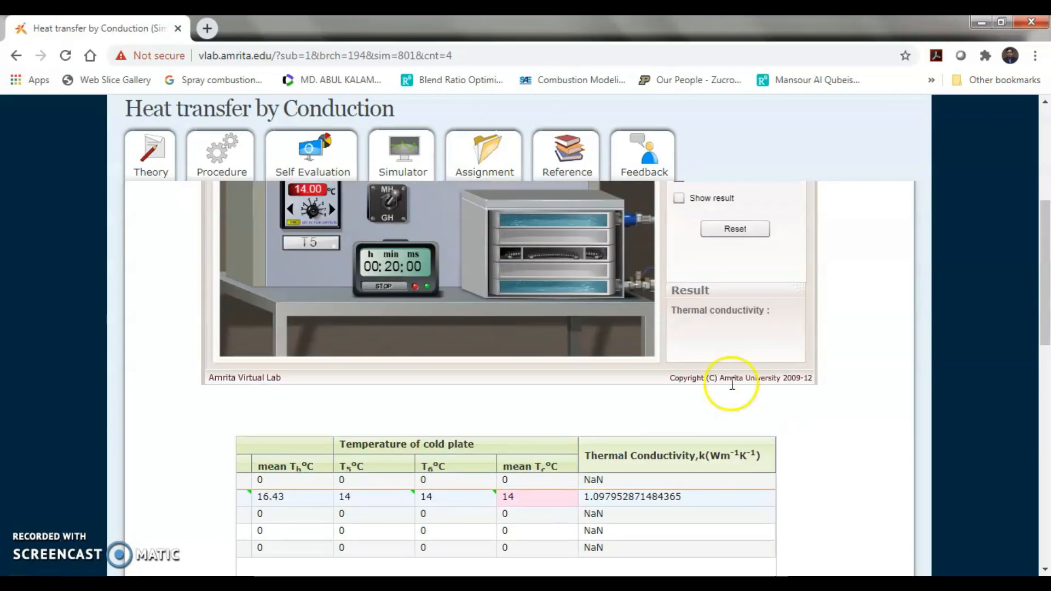
scroll(733, 385, "up", 1)
left_click(687, 279)
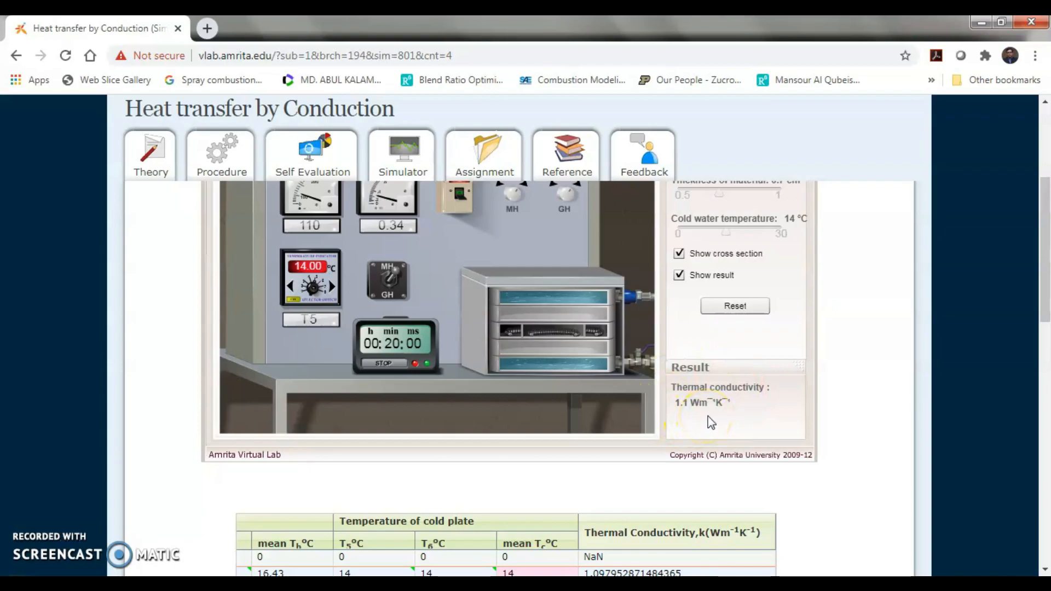
scroll(707, 416, "down", 1)
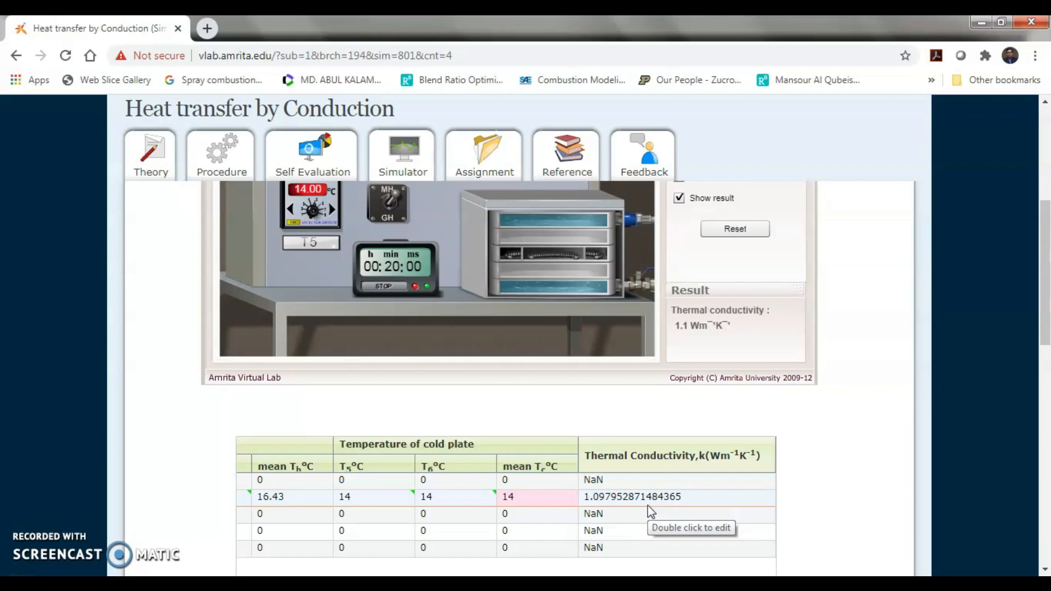
Review the observation table from its first columns and check its save and print options.
scroll(682, 441, "down", 3)
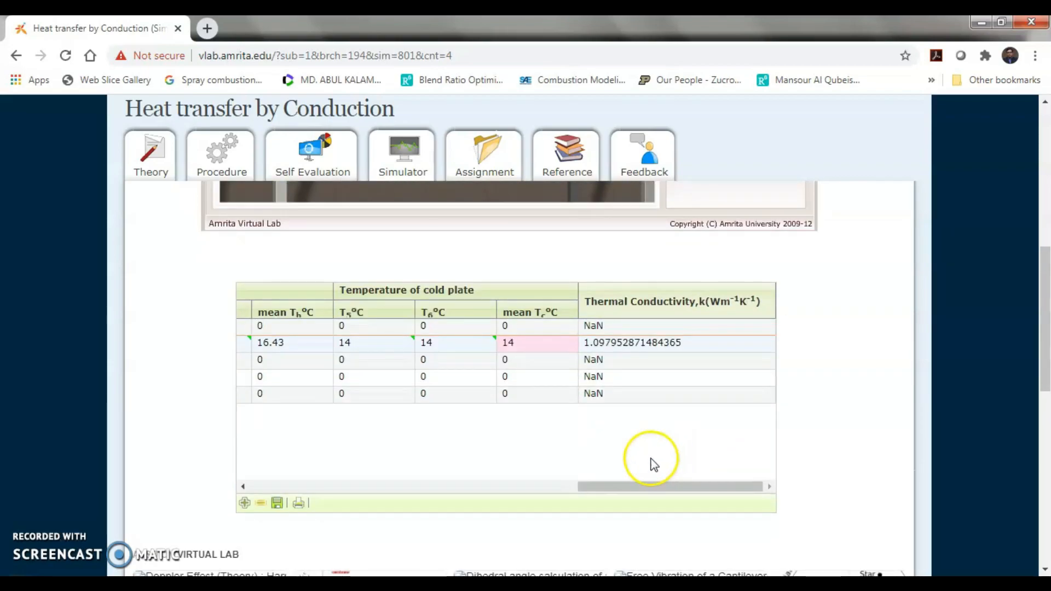
left_click_drag(588, 489, 251, 506)
scroll(912, 338, "up", 5)
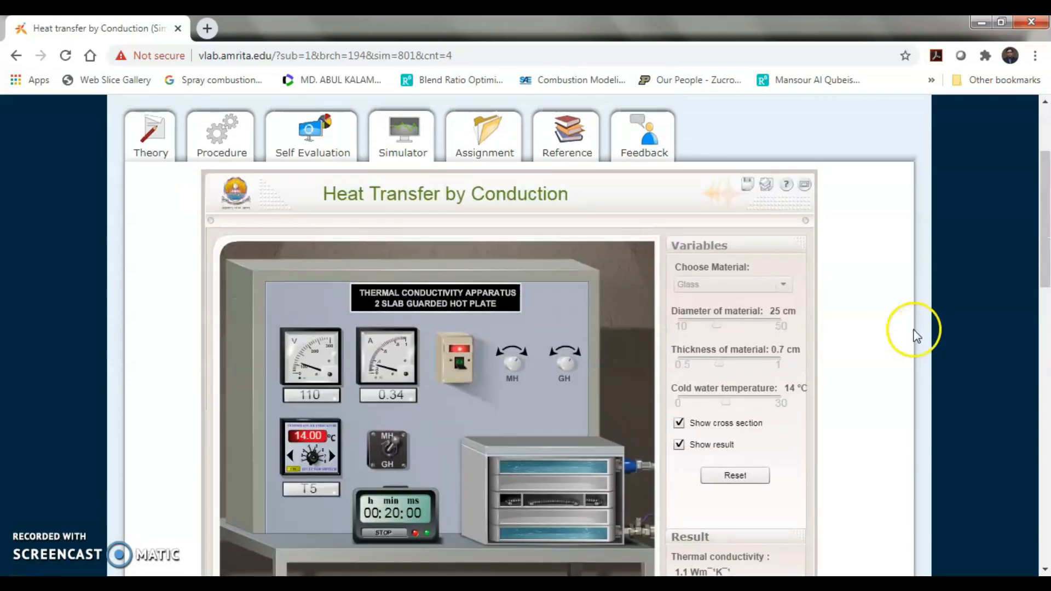
scroll(680, 410, "down", 6)
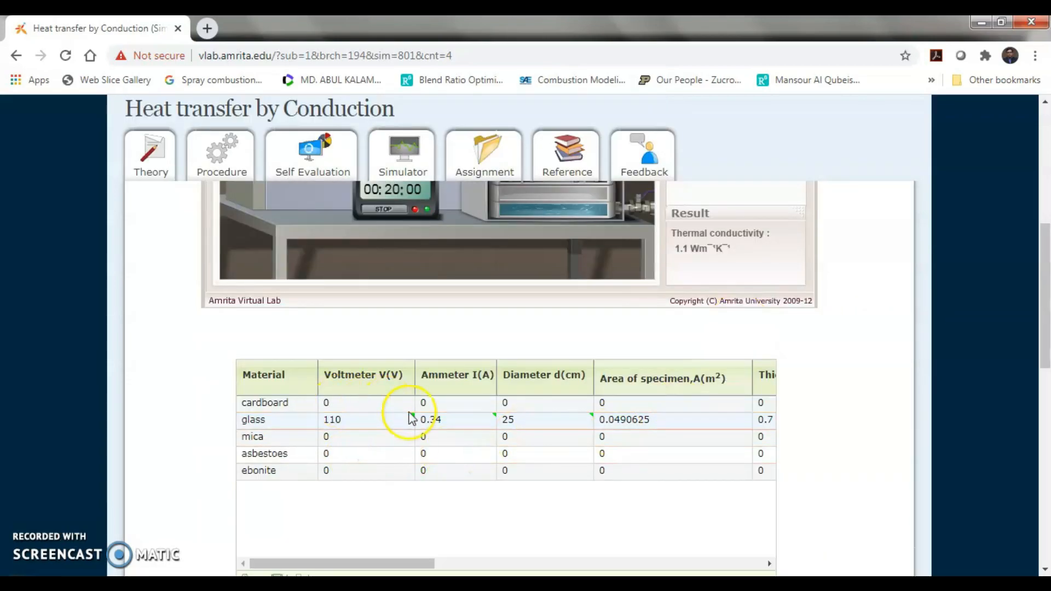
scroll(438, 480, "down", 3)
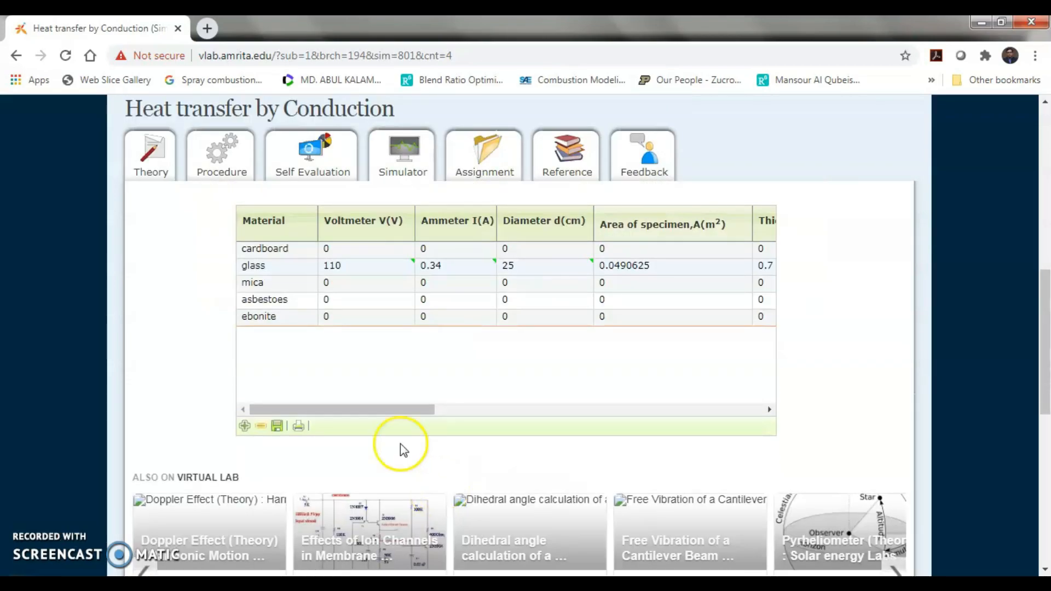
left_click(284, 433)
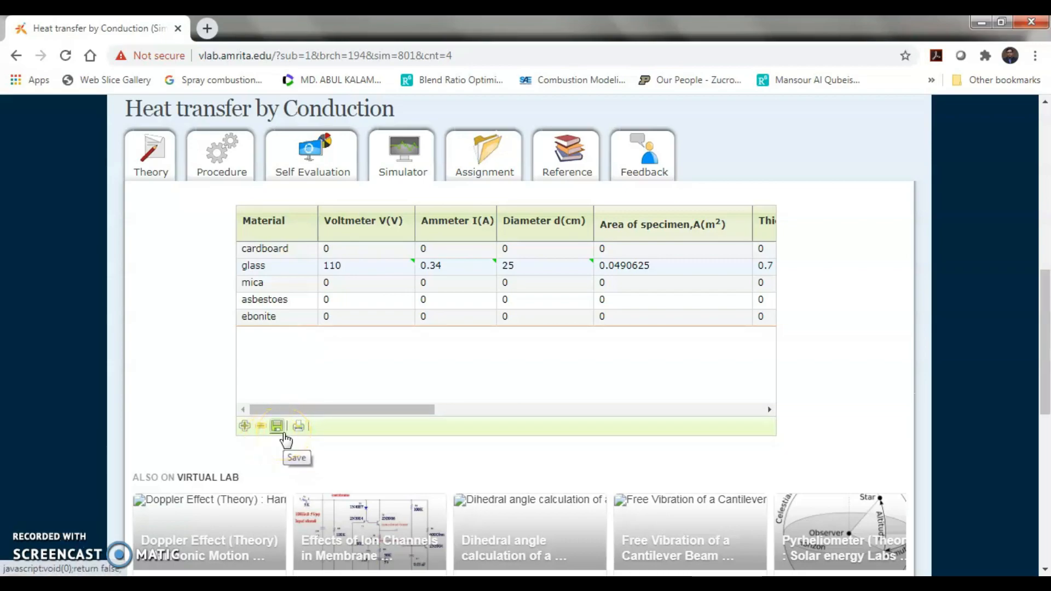
left_click(298, 429)
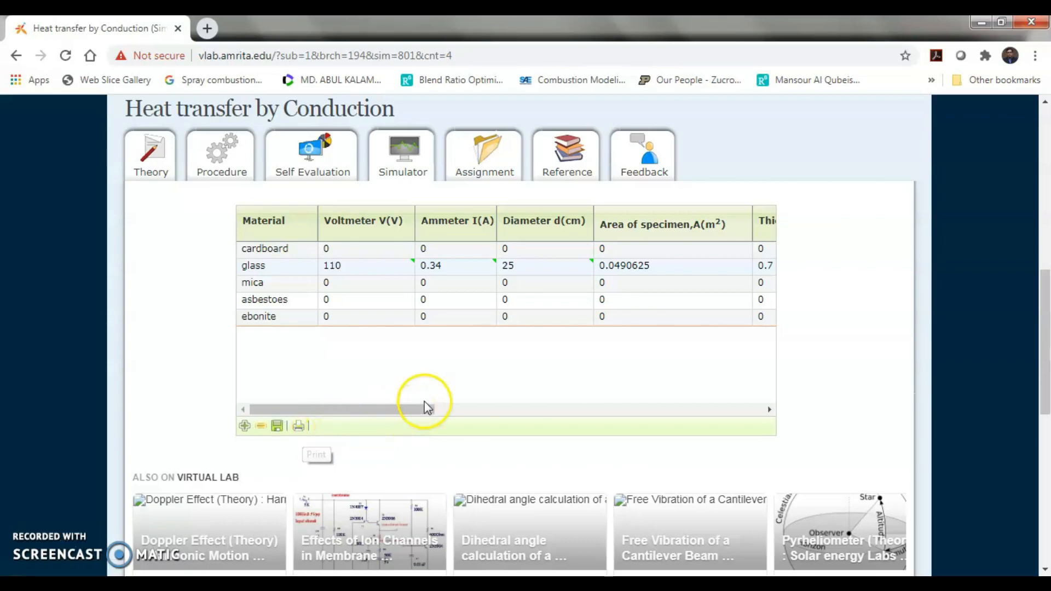
Open the experiment's Assignment page and read through its thermal conductivity problems.
scroll(425, 404, "up", 3)
scroll(426, 401, "up", 6)
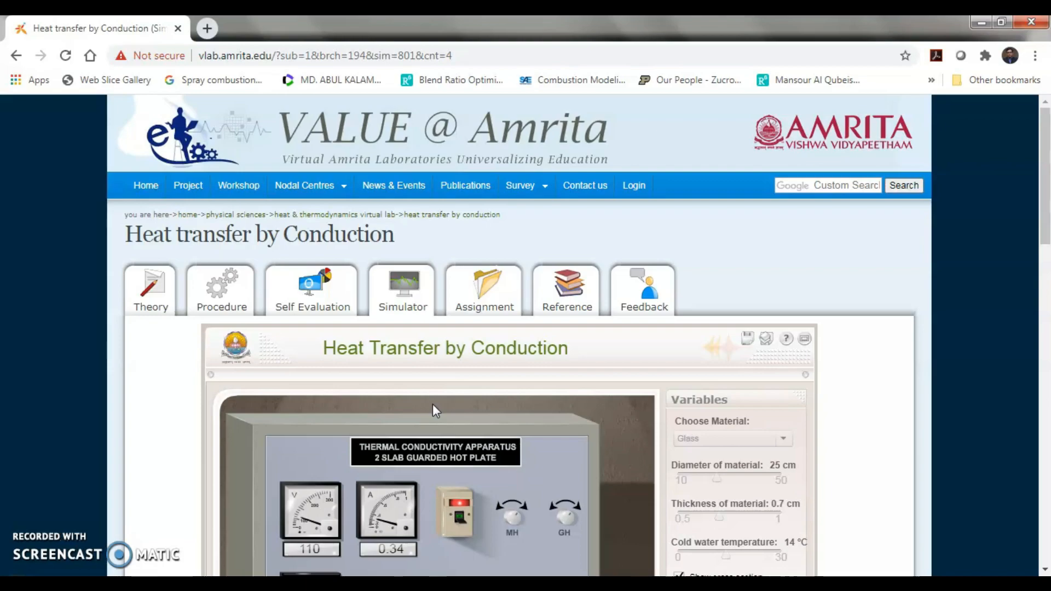
scroll(432, 411, "down", 3)
left_click(498, 136)
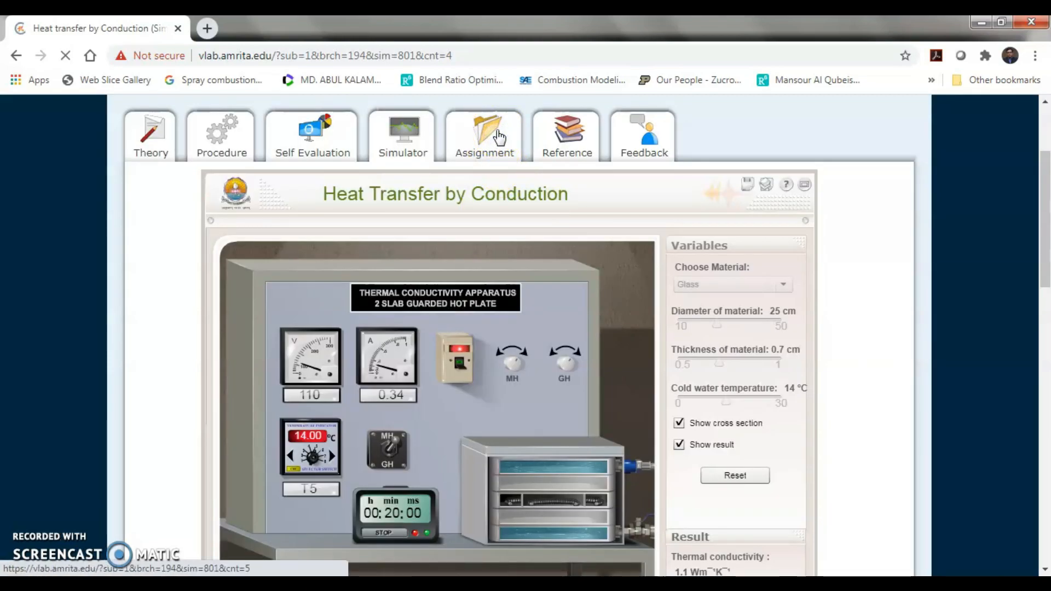
scroll(499, 322, "down", 3)
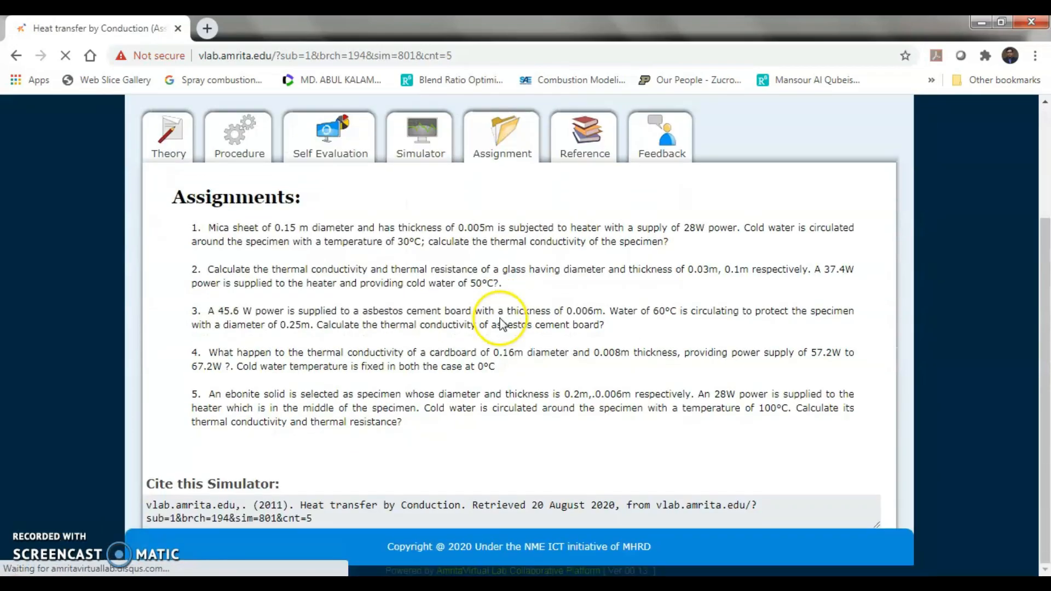
scroll(502, 319, "down", 2)
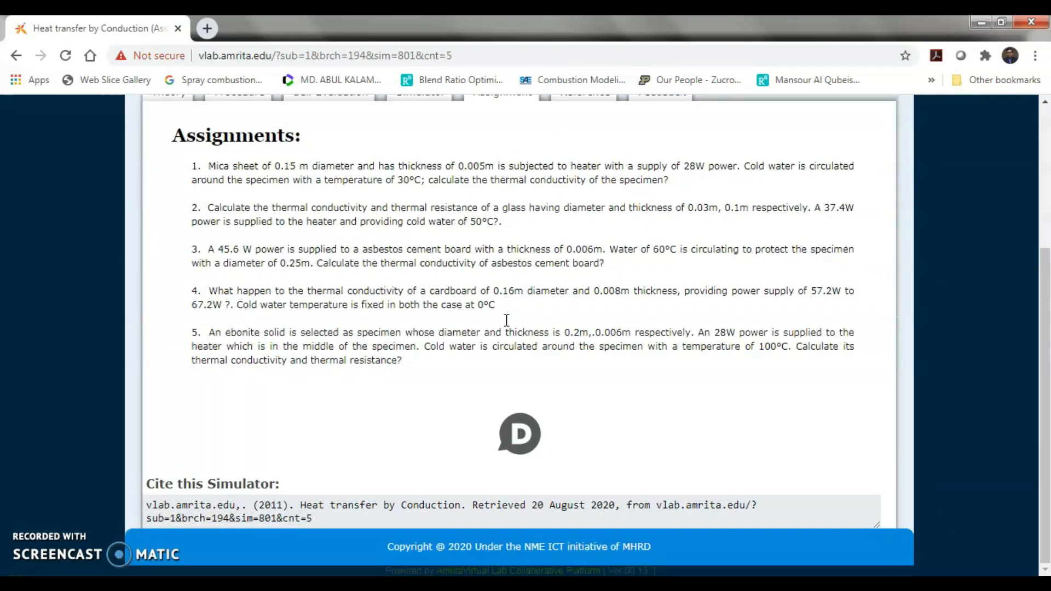
scroll(504, 323, "up", 3)
left_click(372, 332)
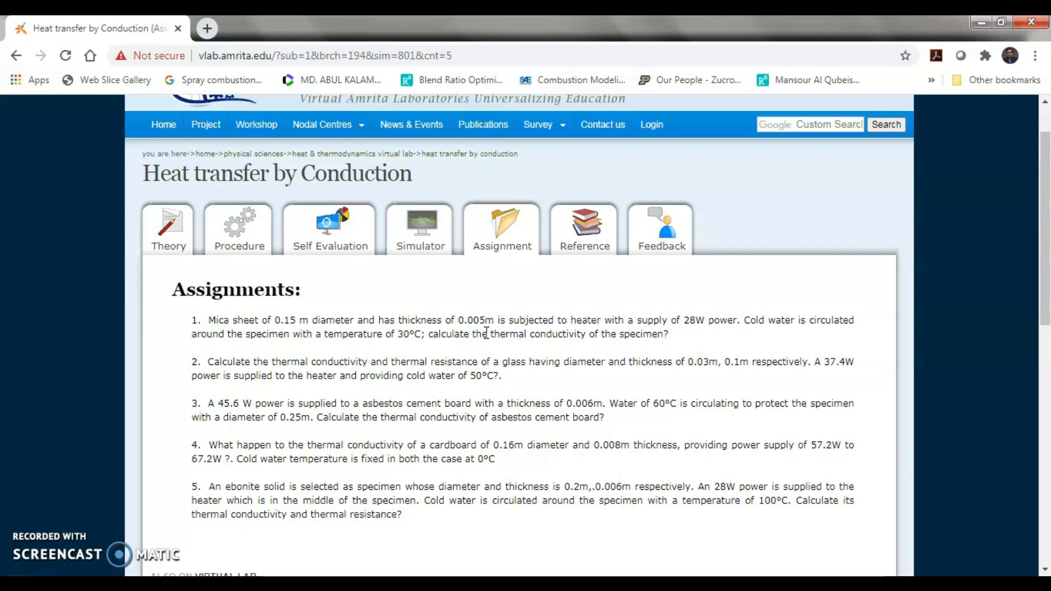
Open the experiment's Reference page and look through its books and webliography.
left_click(581, 246)
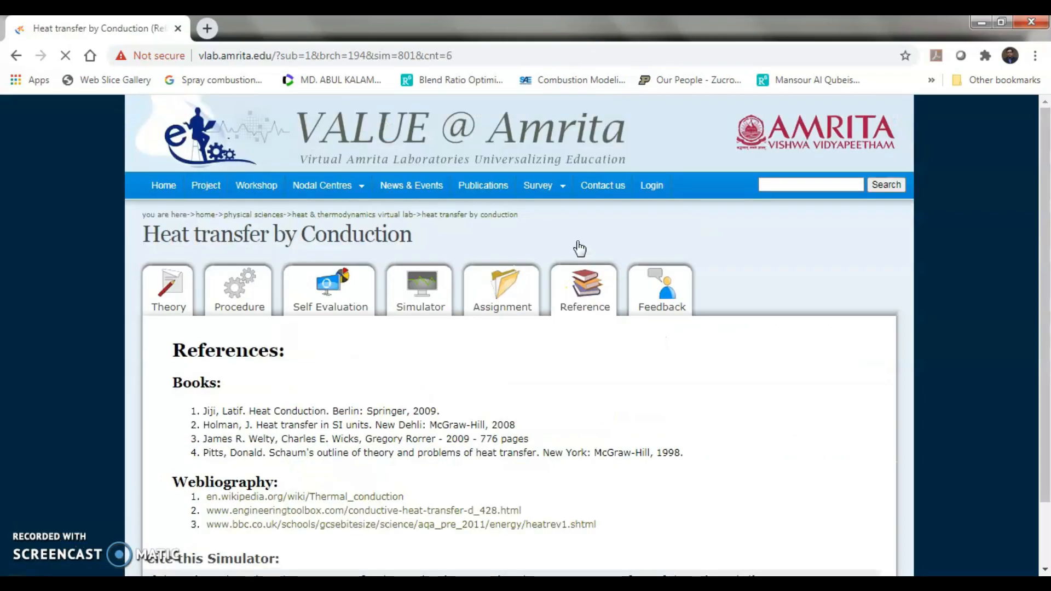
scroll(602, 339, "down", 2)
scroll(470, 361, "up", 2)
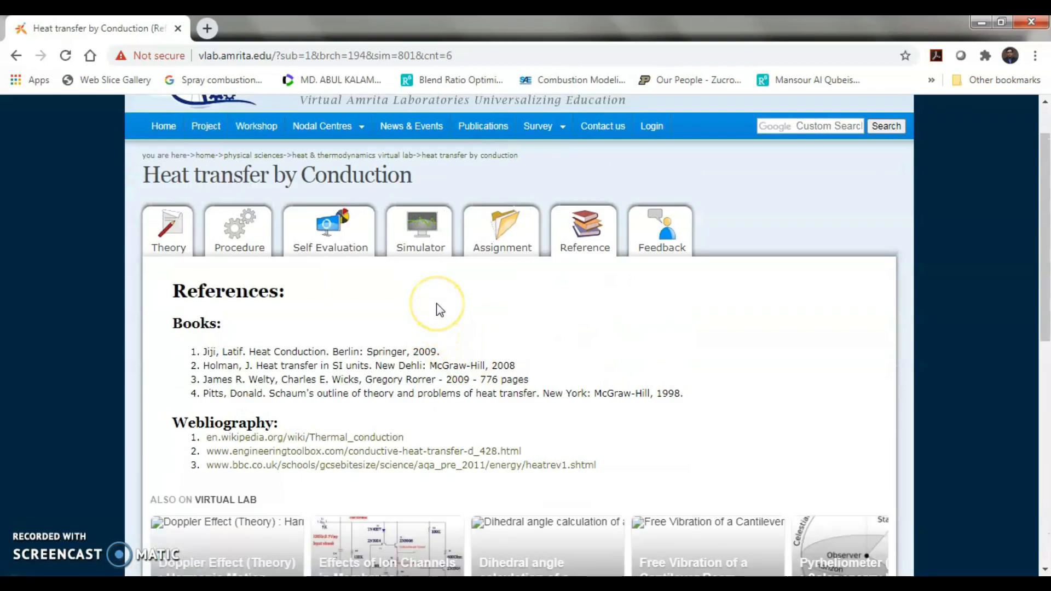
scroll(439, 309, "up", 1)
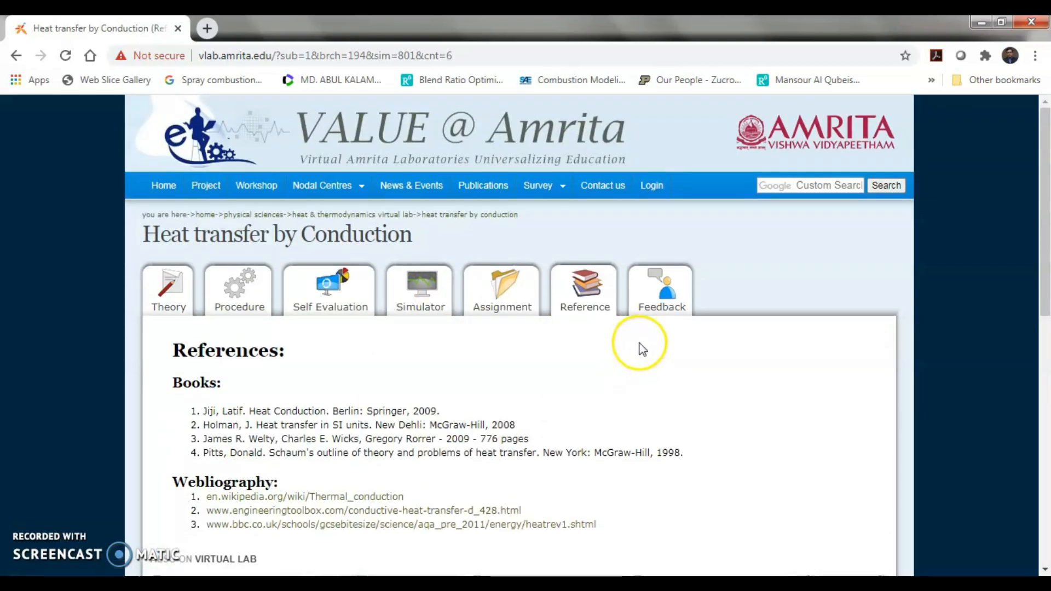
Open the experiment's Feedback page and view its content.
left_click(661, 307)
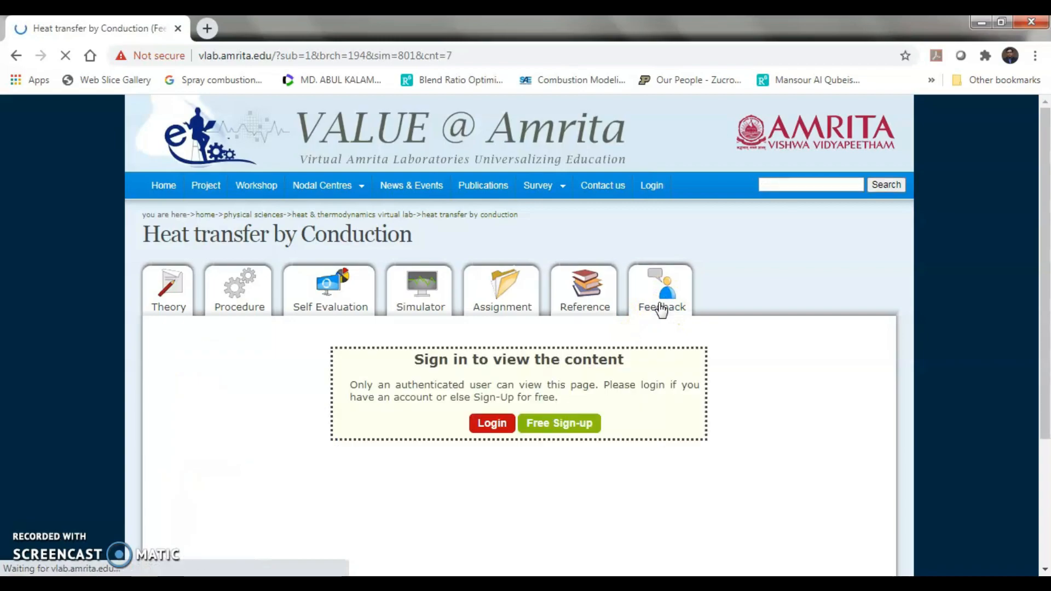
scroll(660, 305, "down", 1)
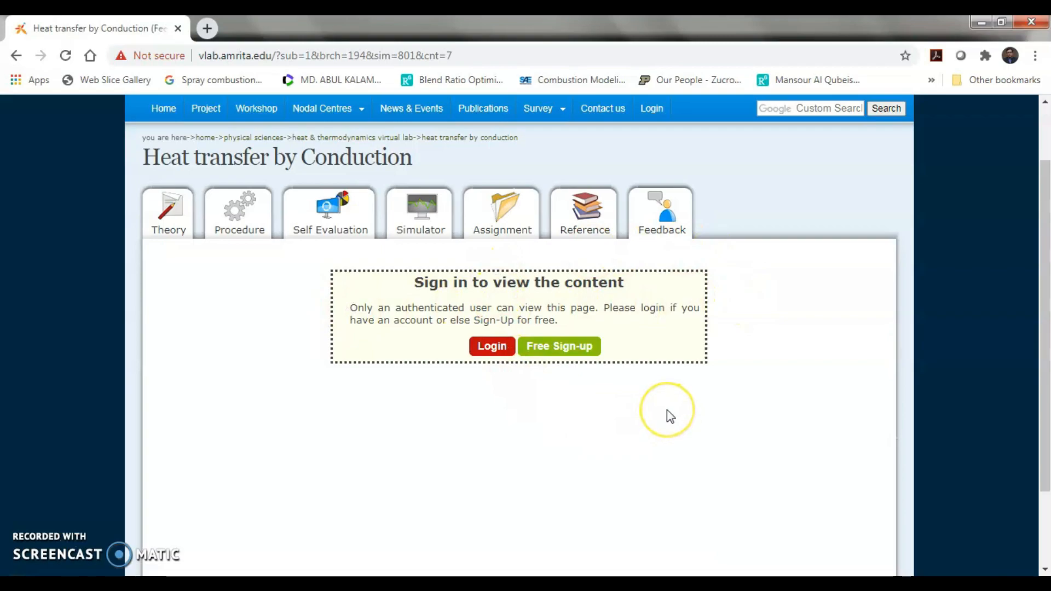
scroll(667, 411, "up", 2)
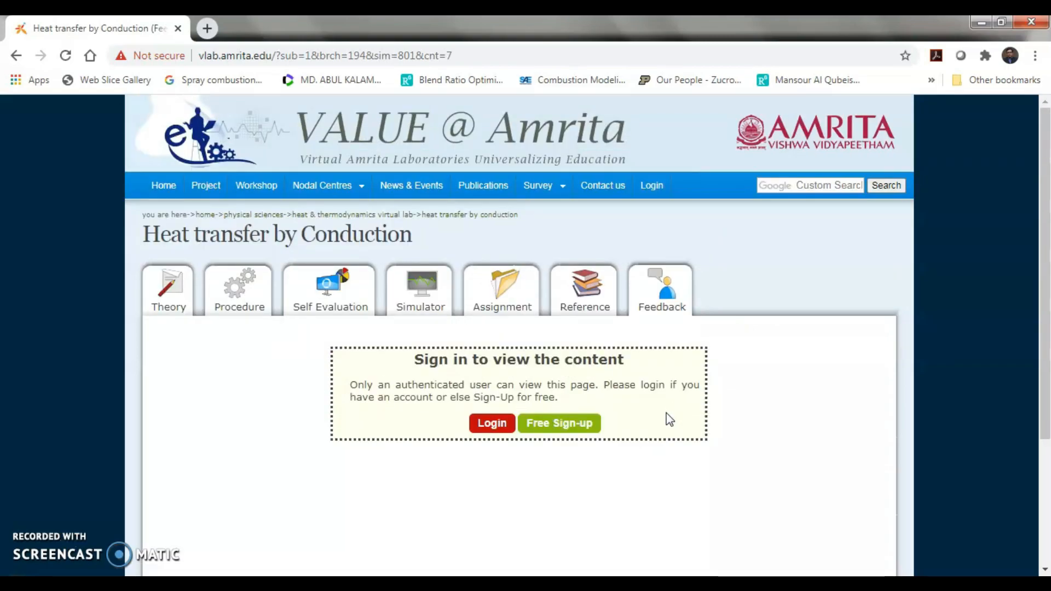